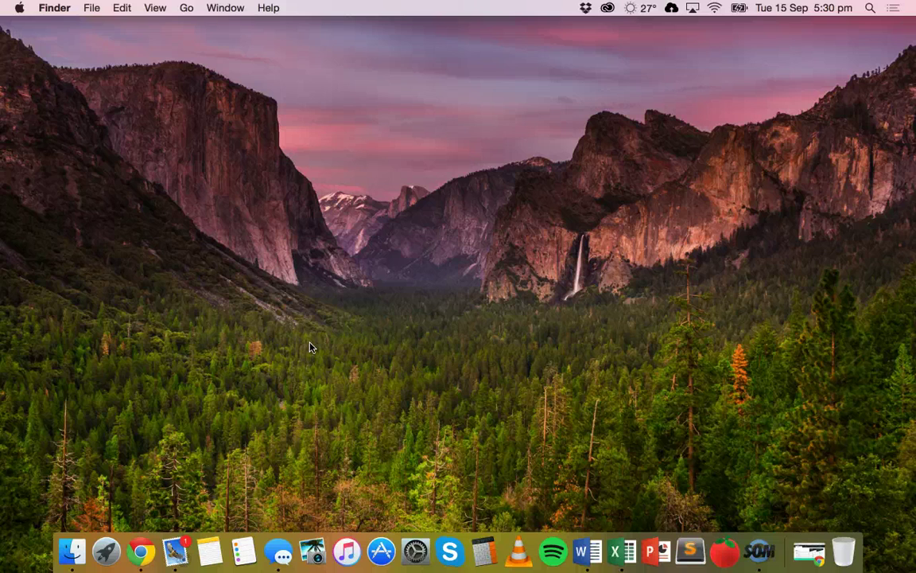
# Restore Chrome and go from the Unity home page to the Get Unity 5 page
pyautogui.click(810, 554)
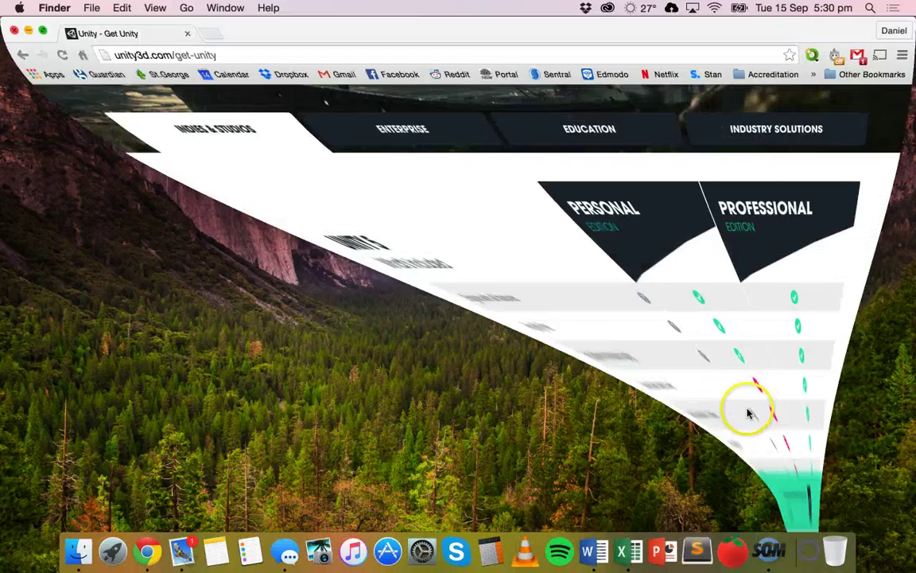
pyautogui.scroll(4, 274, 119)
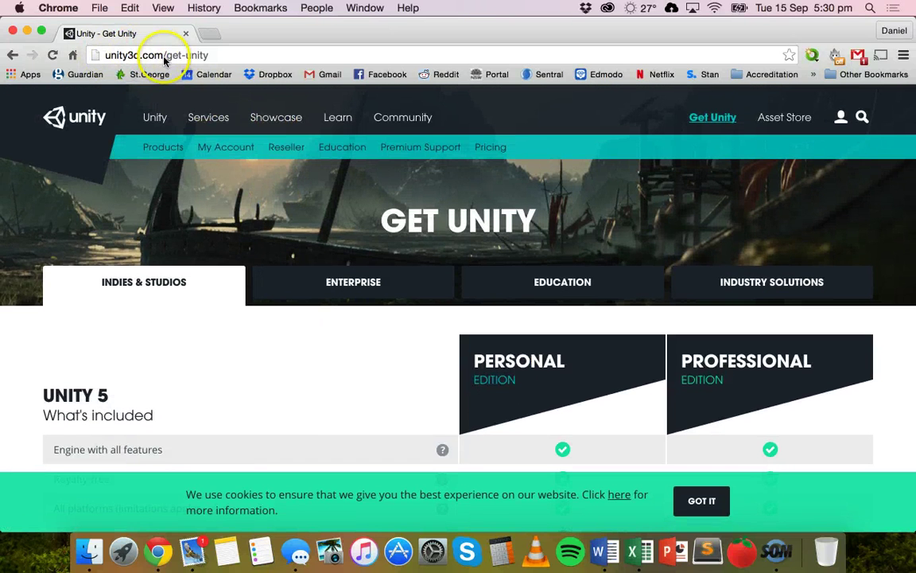
pyautogui.click(102, 126)
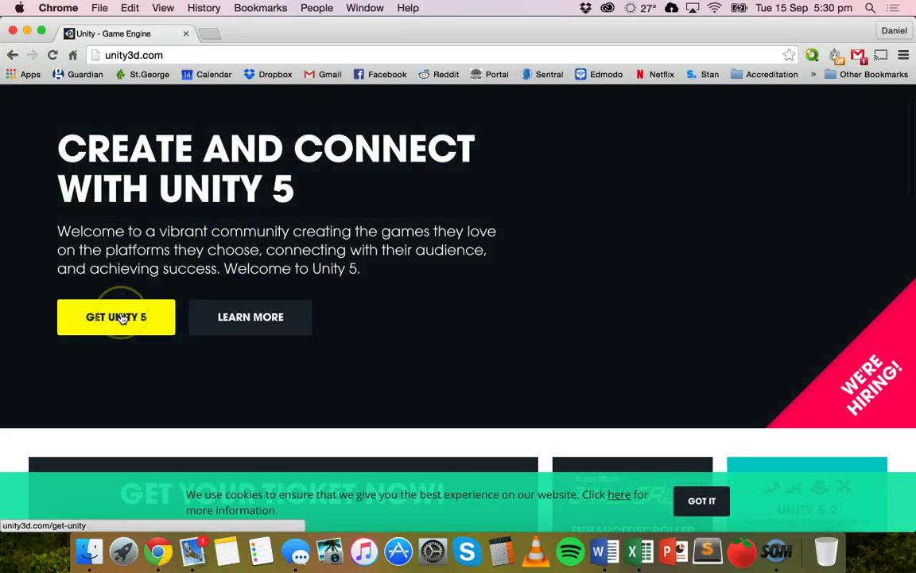
pyautogui.click(119, 317)
# Scroll the Personal versus Professional comparison down to Personal's free download and Professional's $75/month offer
pyautogui.scroll(-2, 466, 258)
pyautogui.scroll(-2, 468, 259)
pyautogui.scroll(-1, 468, 258)
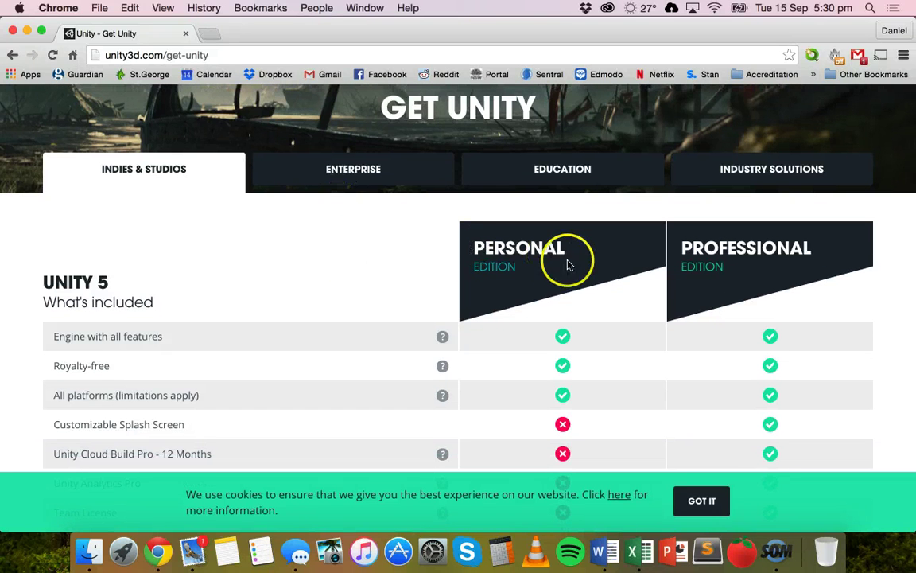
pyautogui.scroll(-2, 566, 262)
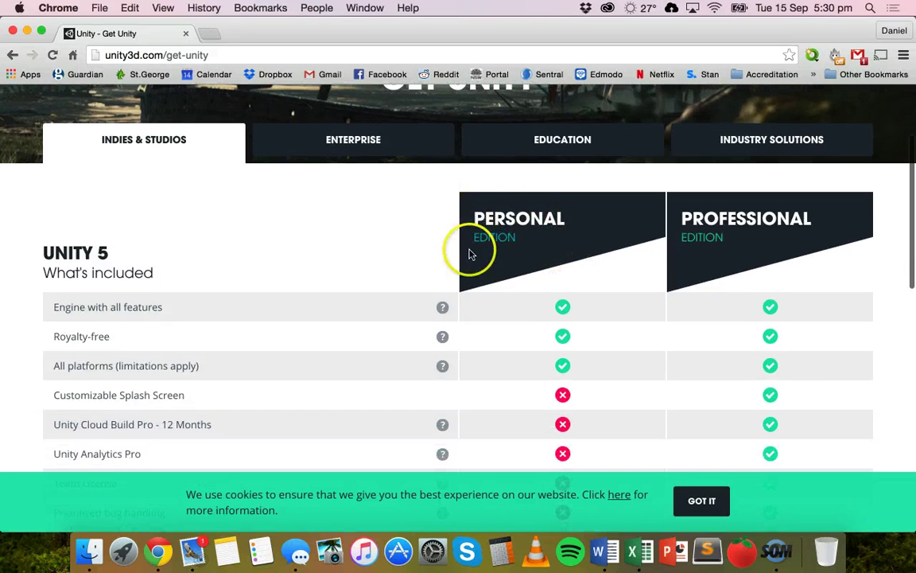
pyautogui.scroll(-3, 581, 305)
pyautogui.scroll(-5, 581, 305)
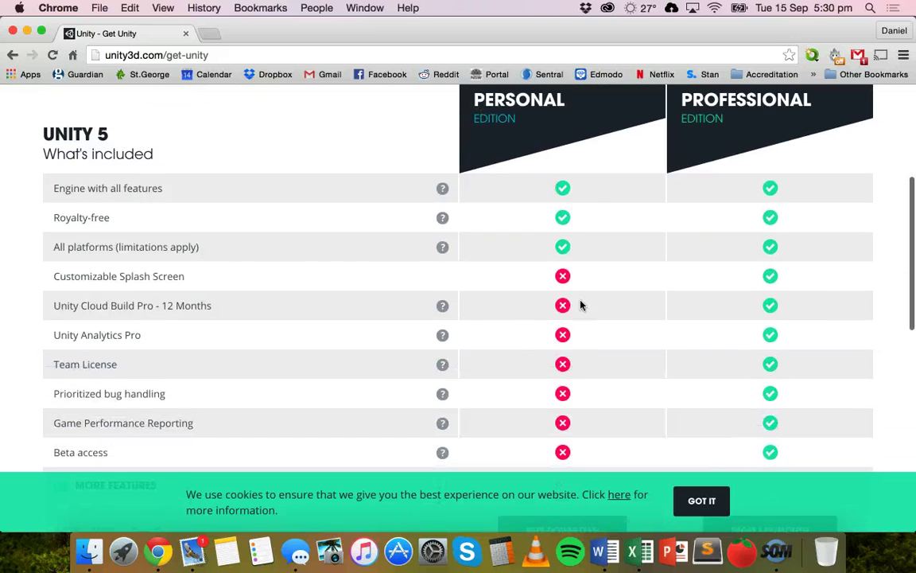
pyautogui.scroll(10, 581, 304)
pyautogui.scroll(3, 581, 305)
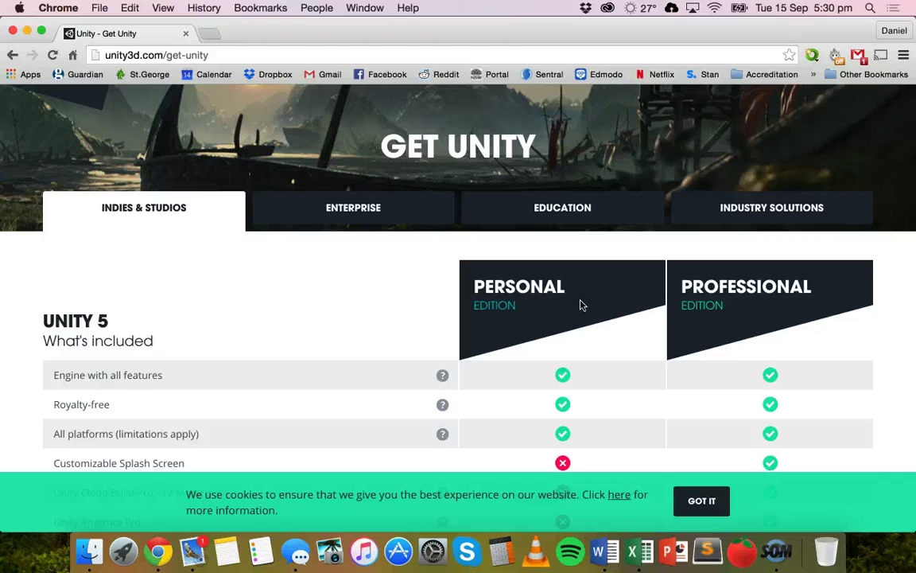
pyautogui.scroll(-2, 581, 305)
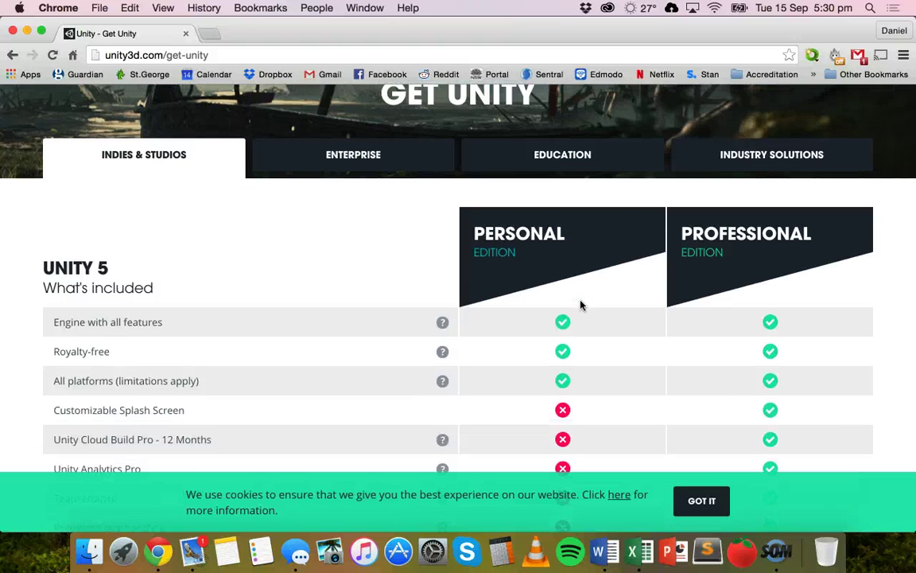
pyautogui.scroll(-2, 581, 305)
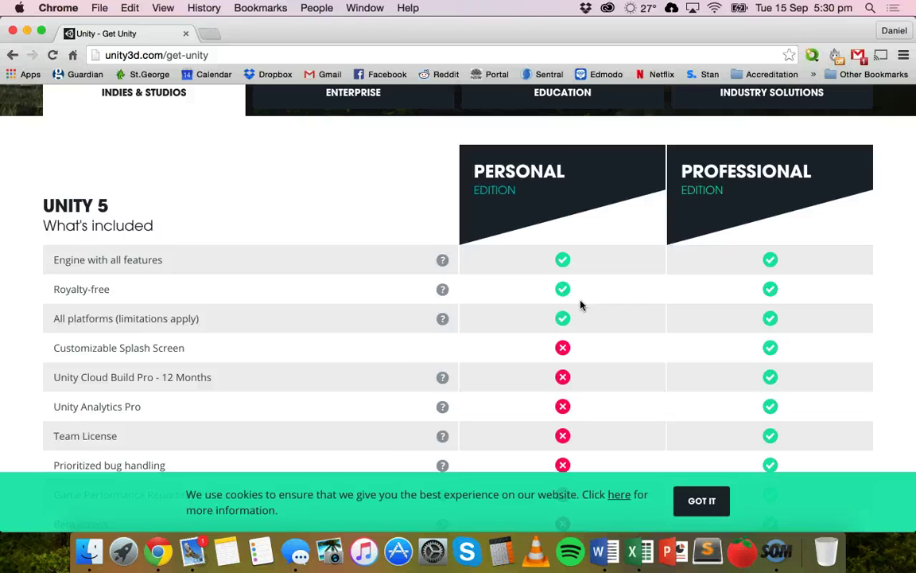
pyautogui.scroll(-2, 579, 301)
pyautogui.scroll(-1, 650, 239)
pyautogui.scroll(-2, 591, 207)
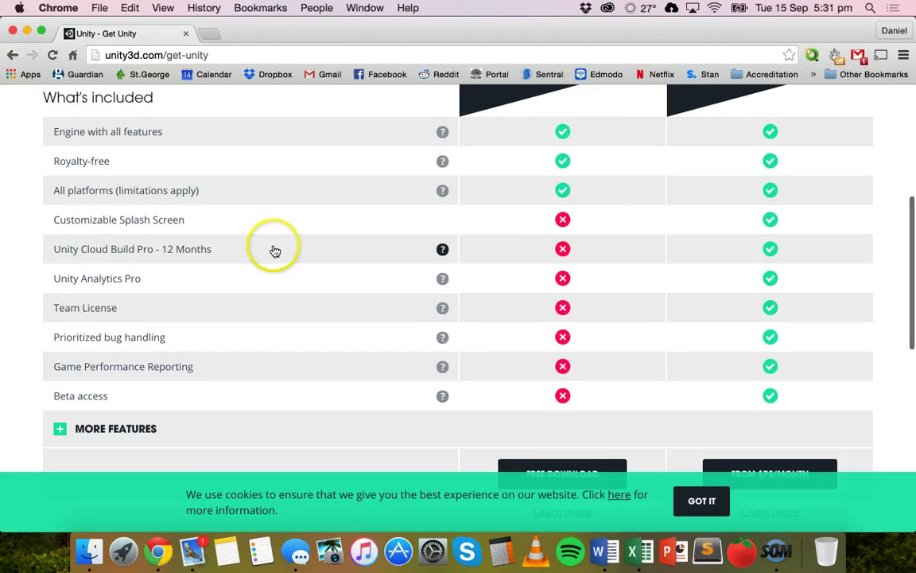
pyautogui.scroll(2, 338, 303)
pyautogui.scroll(1, 338, 303)
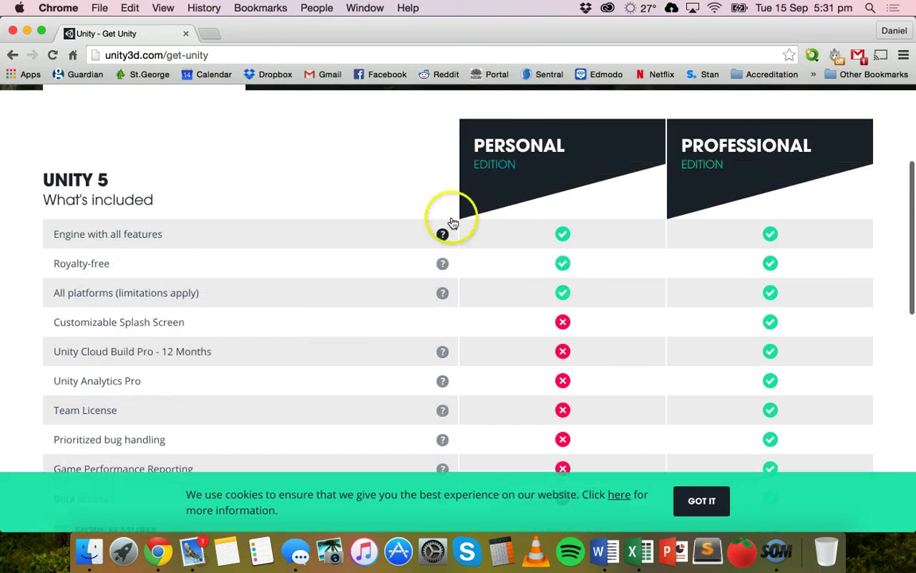
pyautogui.scroll(-2, 549, 147)
pyautogui.scroll(-1, 555, 145)
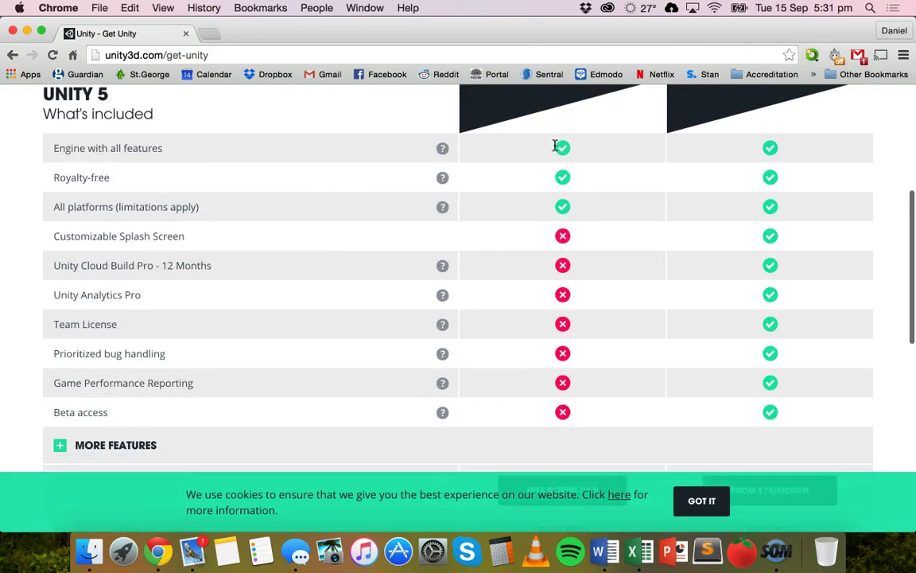
pyautogui.scroll(-1, 553, 147)
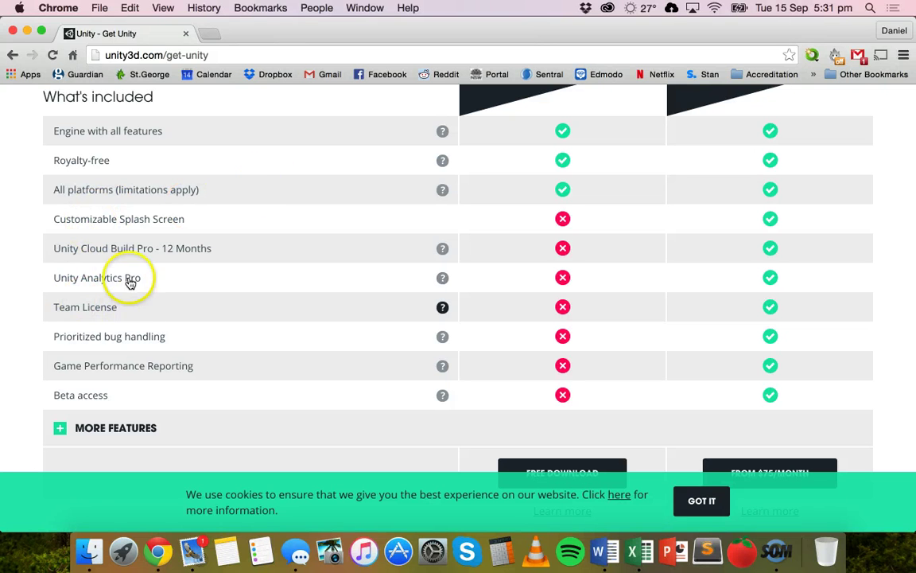
pyautogui.scroll(1, 220, 267)
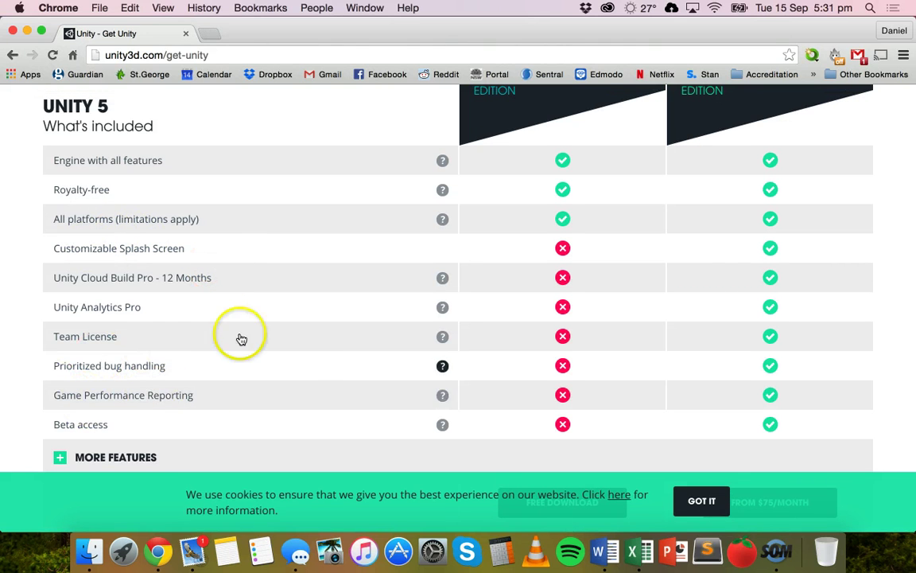
pyautogui.scroll(-1, 324, 379)
pyautogui.scroll(3, 325, 378)
pyautogui.scroll(5, 438, 334)
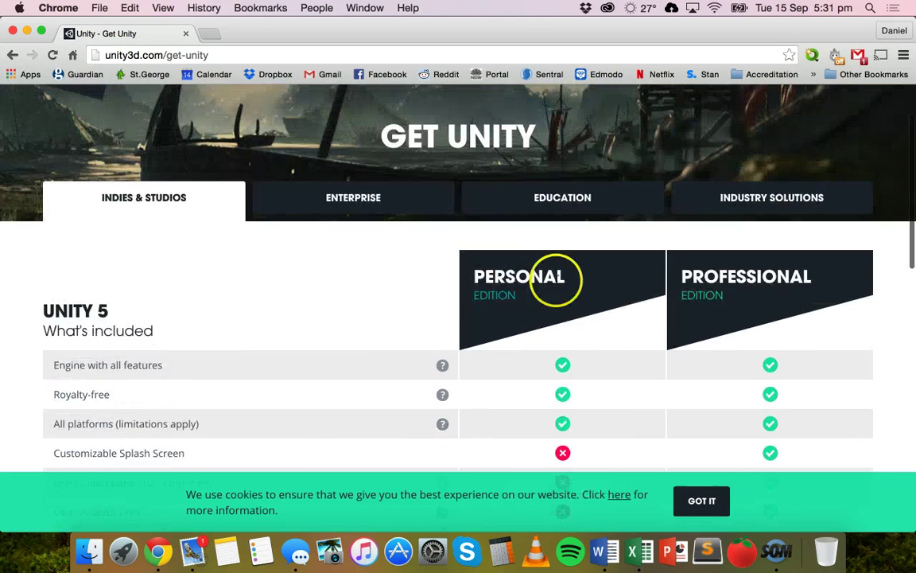
pyautogui.scroll(3, 493, 254)
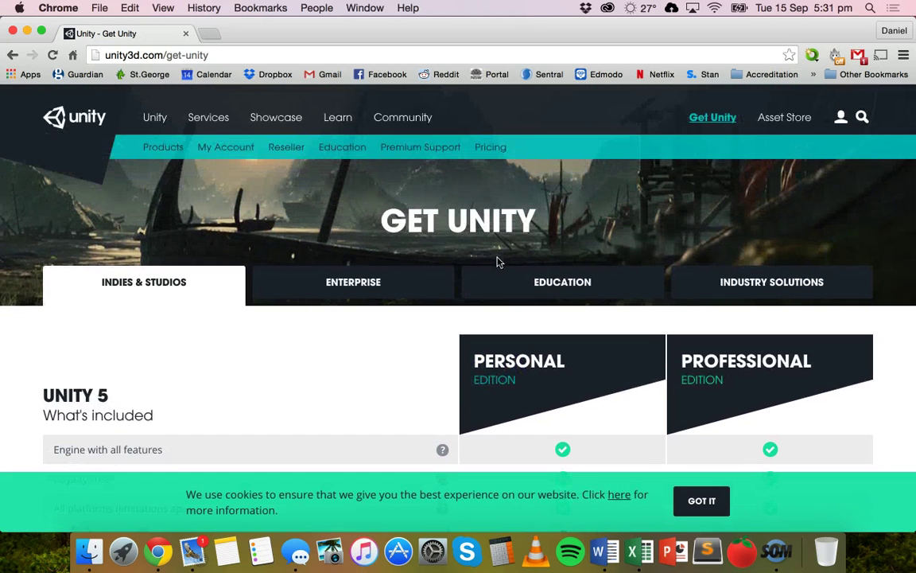
pyautogui.scroll(-5, 499, 261)
pyautogui.scroll(-3, 497, 260)
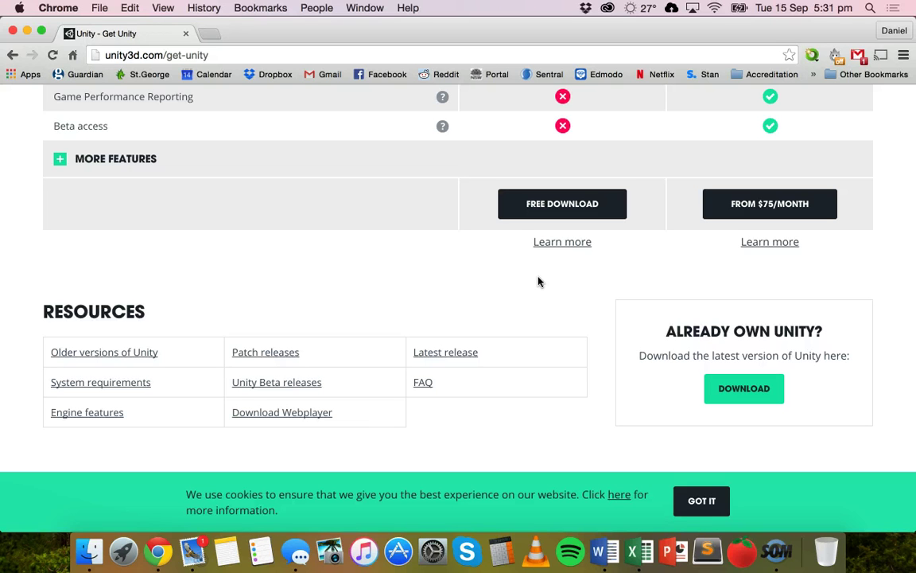
pyautogui.scroll(1, 537, 281)
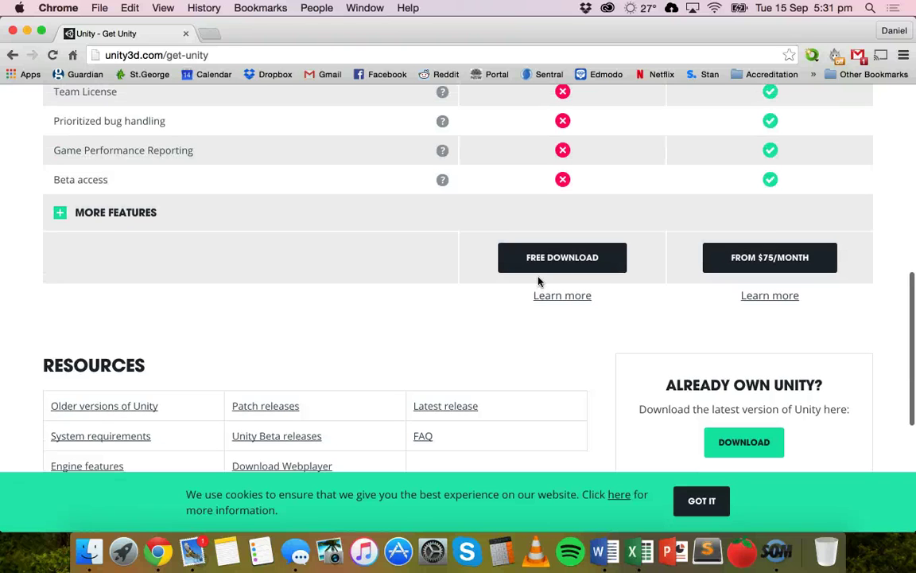
pyautogui.scroll(2, 538, 282)
pyautogui.scroll(3, 538, 282)
pyautogui.scroll(3, 540, 280)
pyautogui.scroll(1, 540, 280)
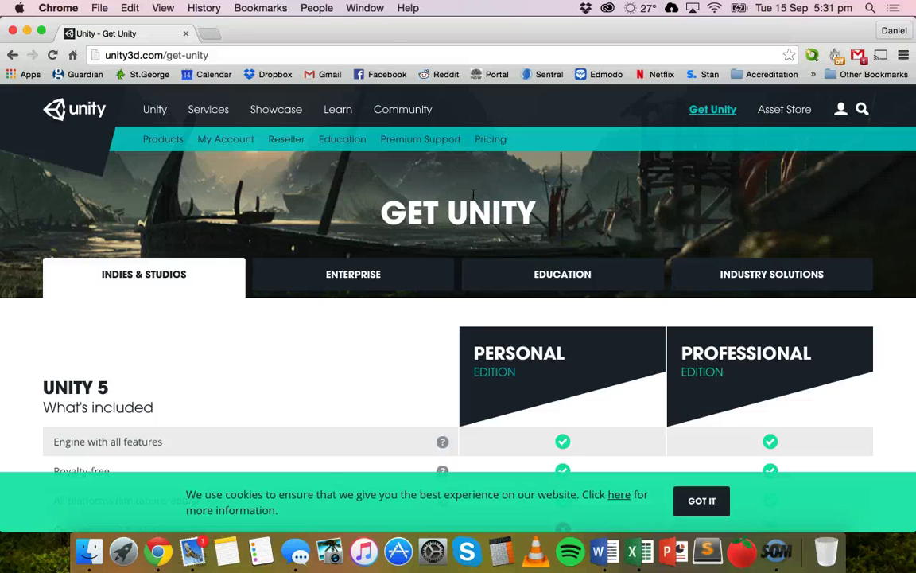
# Close Chrome and launch Unity 5 from Launchpad to reach the MyProject project list
pyautogui.click(12, 32)
pyautogui.click(121, 566)
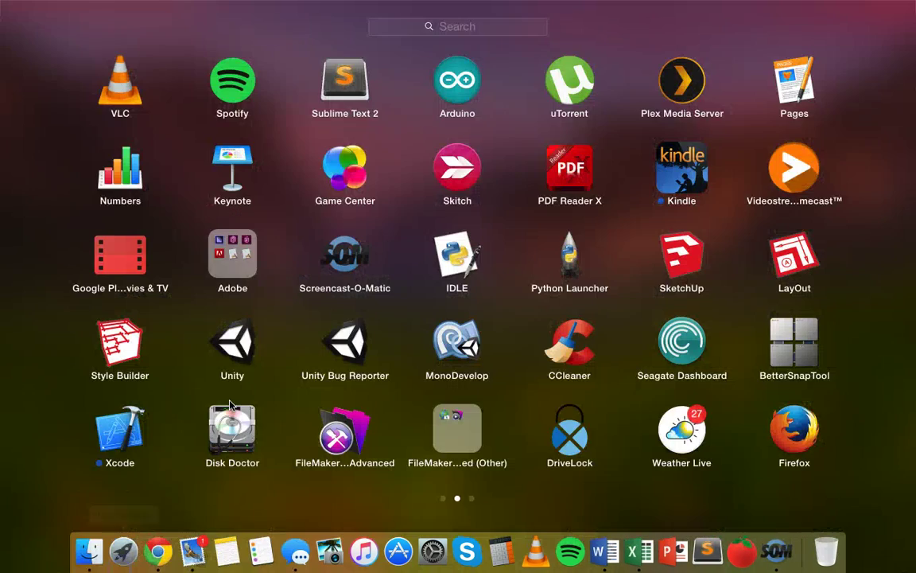
pyautogui.click(243, 338)
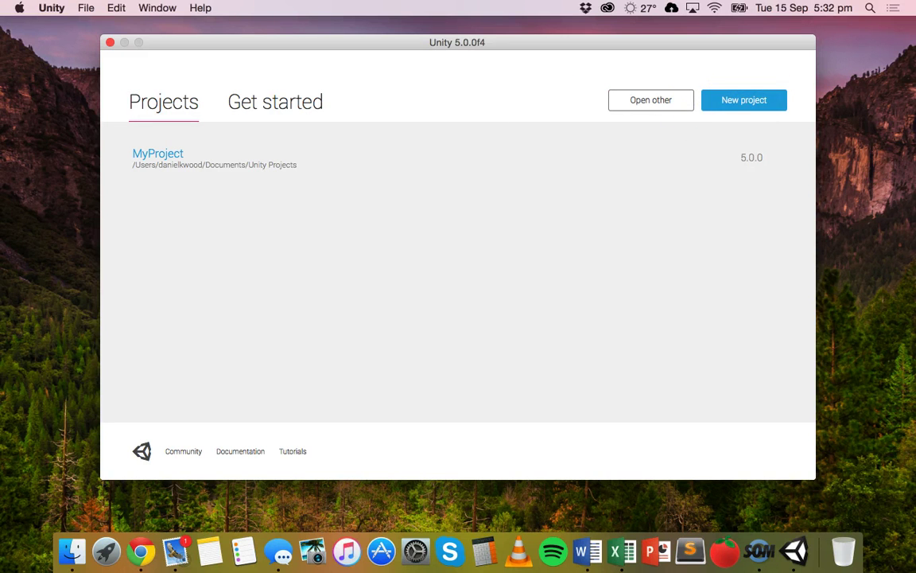
pyautogui.click(86, 7)
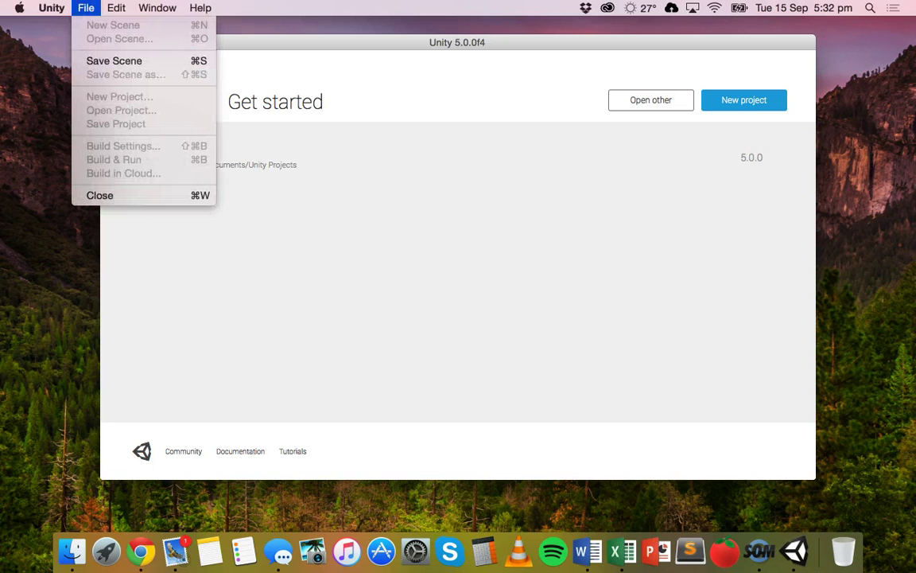
pyautogui.click(354, 221)
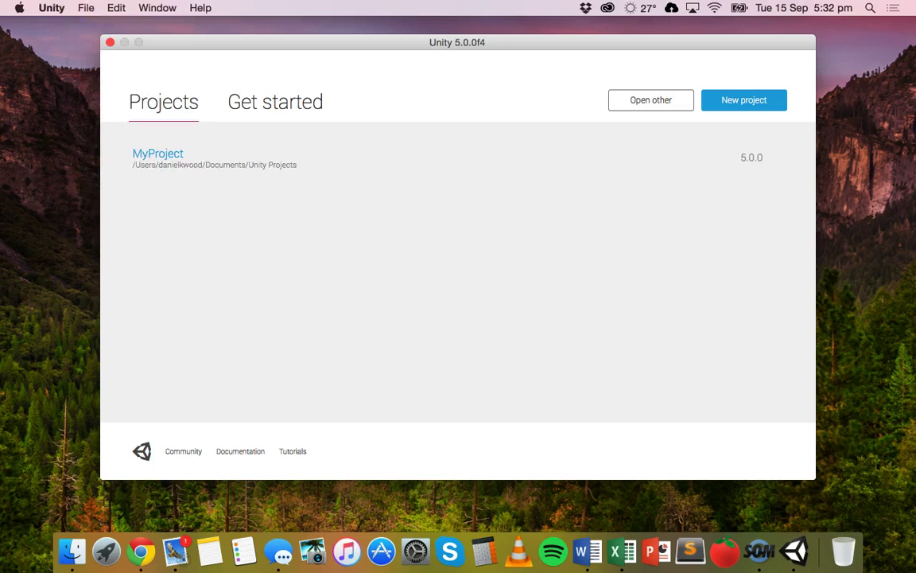
pyautogui.click(86, 8)
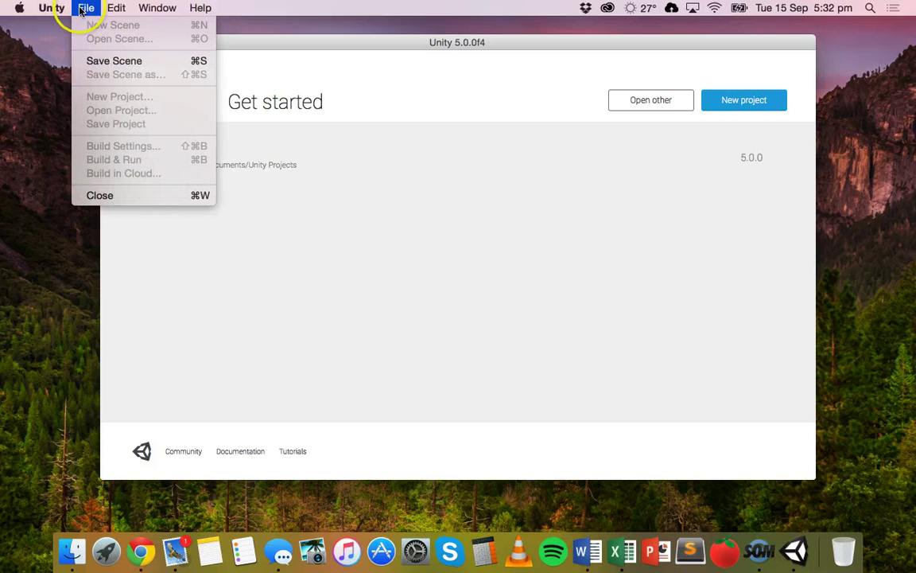
pyautogui.click(348, 128)
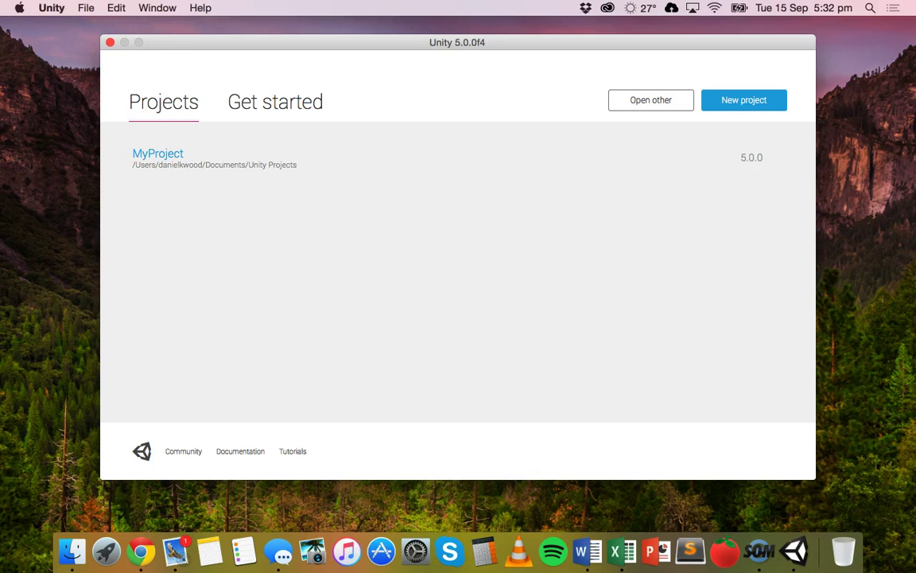
pyautogui.click(85, 8)
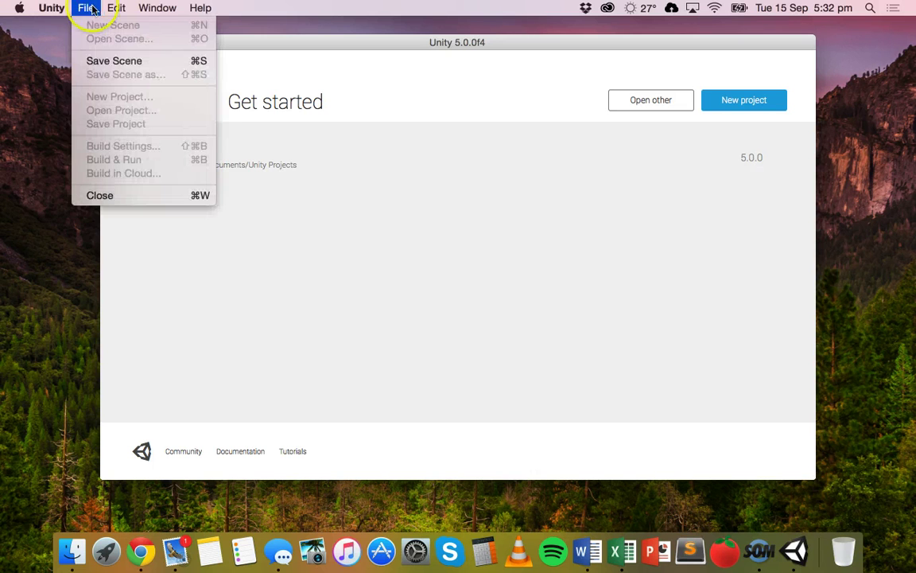
pyautogui.click(270, 88)
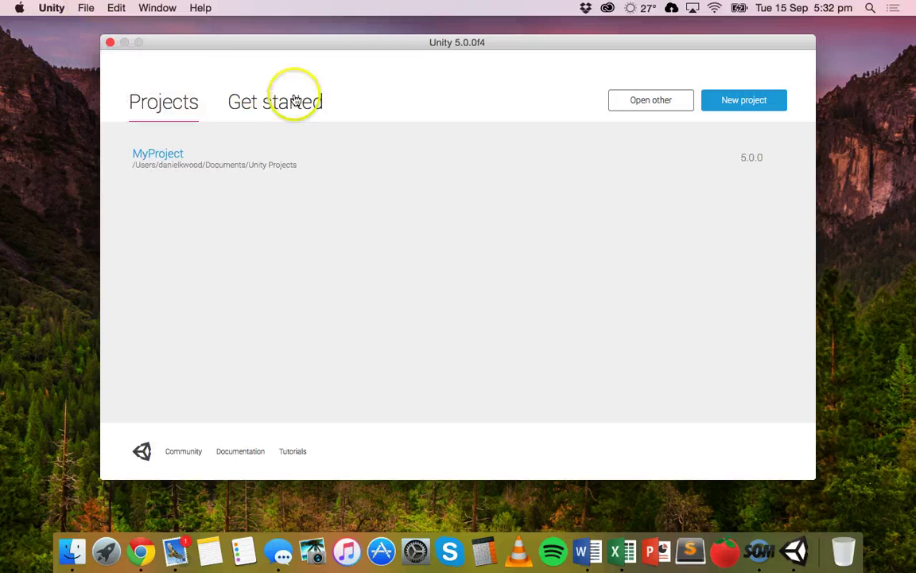
# Start a new 3D project named TutorialProject and check its Documents/Unity Projects location
pyautogui.click(743, 98)
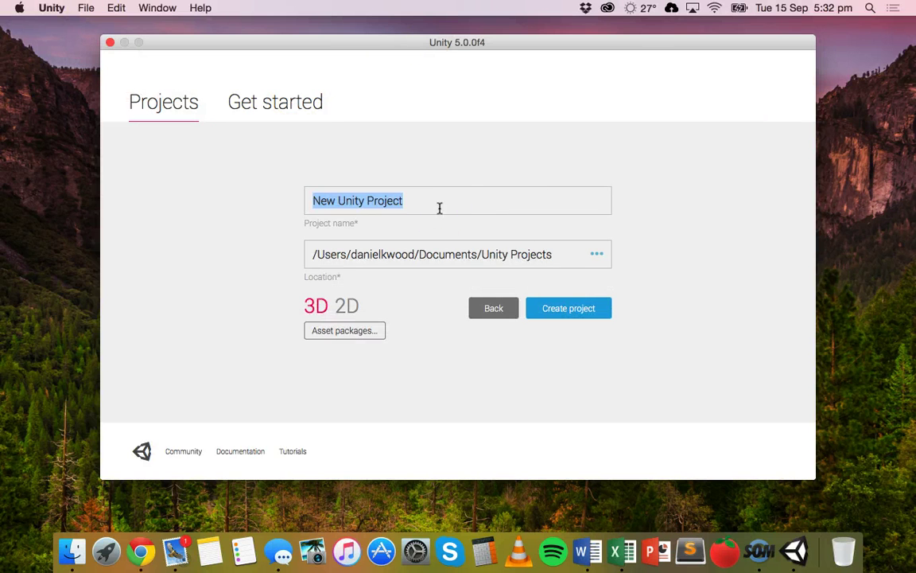
pyautogui.write('TutorialProject')
pyautogui.click(452, 247)
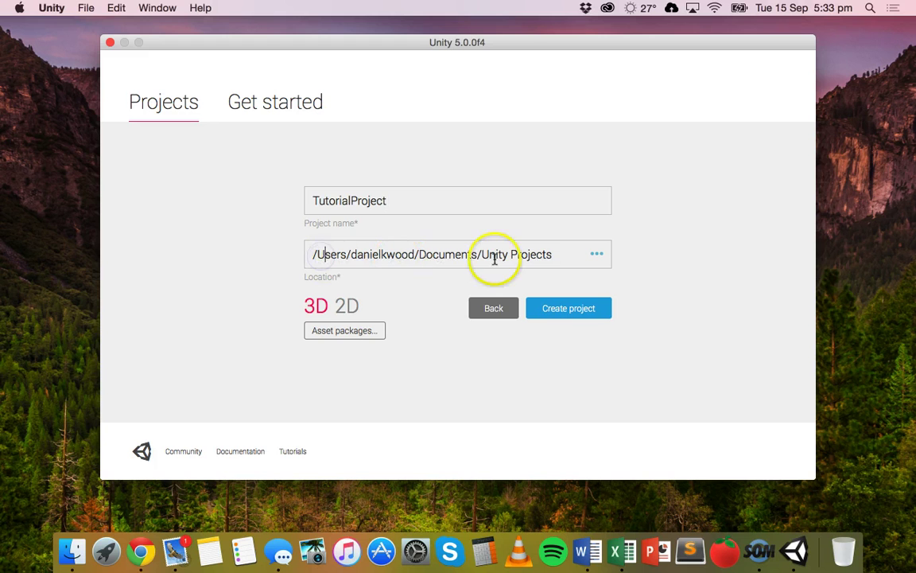
pyautogui.moveTo(483, 254); pyautogui.dragTo(565, 251)
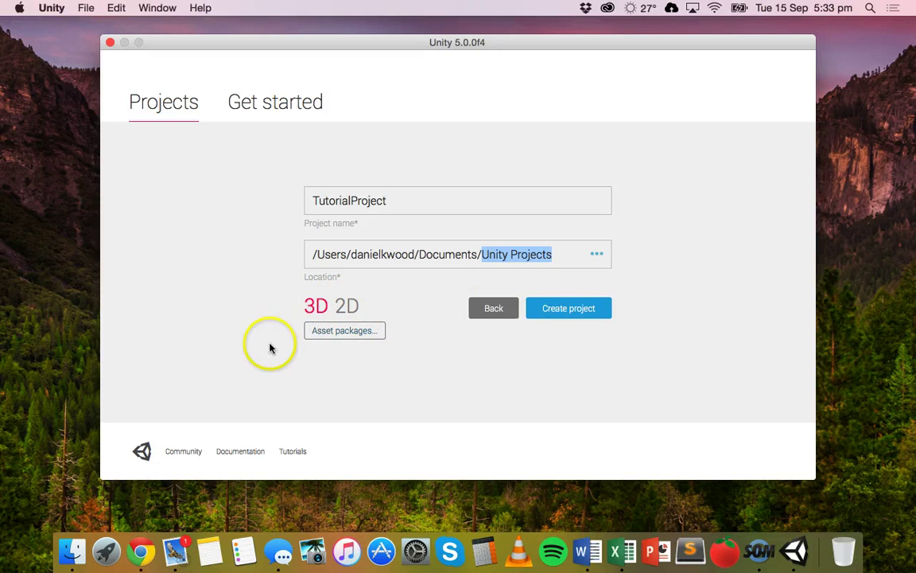
# Review the asset packages list, leave every package unchecked, and create TutorialProject
pyautogui.click(358, 328)
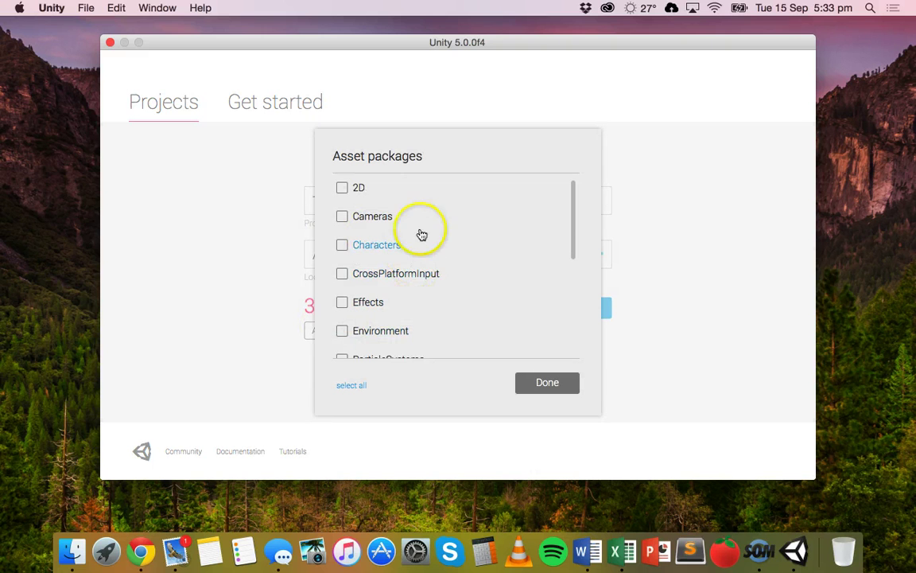
pyautogui.scroll(-5, 420, 206)
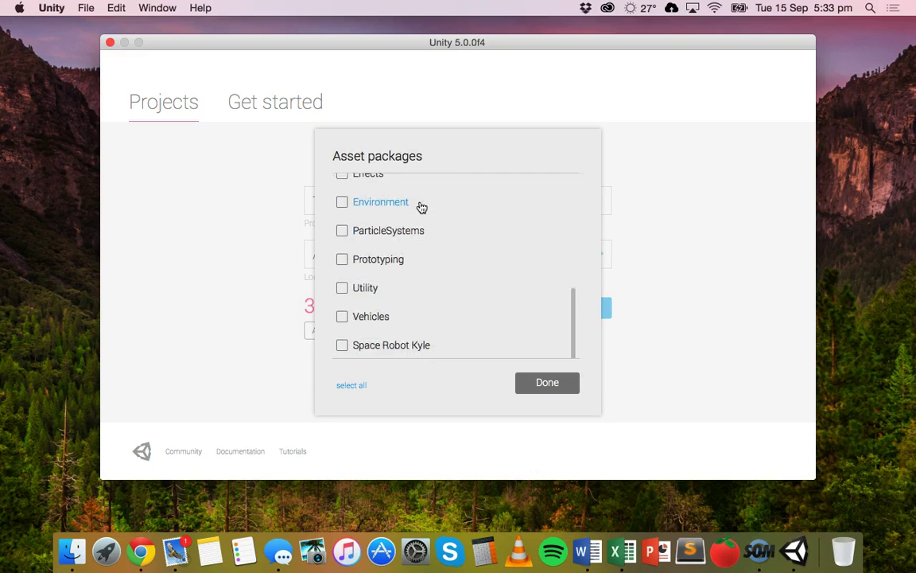
pyautogui.scroll(5, 421, 208)
pyautogui.scroll(-5, 422, 208)
pyautogui.scroll(5, 421, 208)
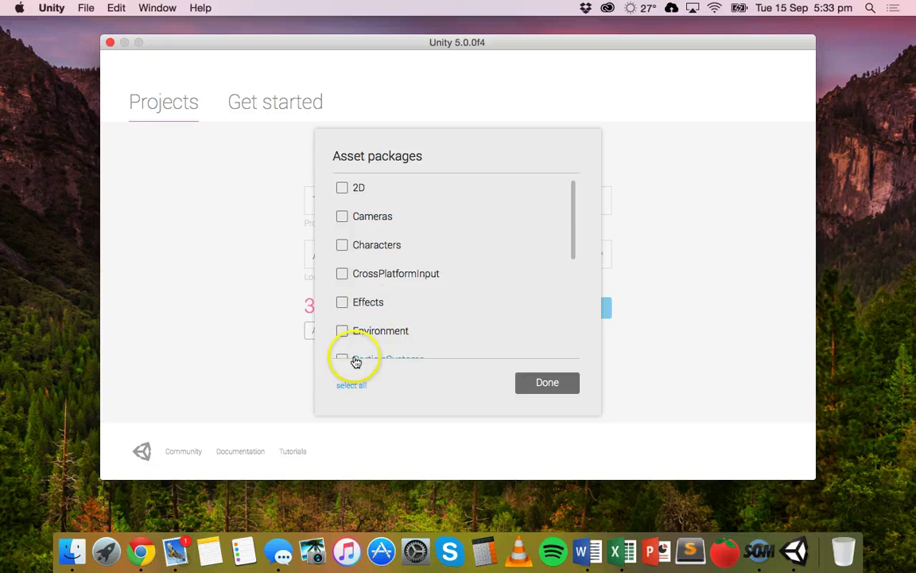
pyautogui.scroll(-4, 428, 284)
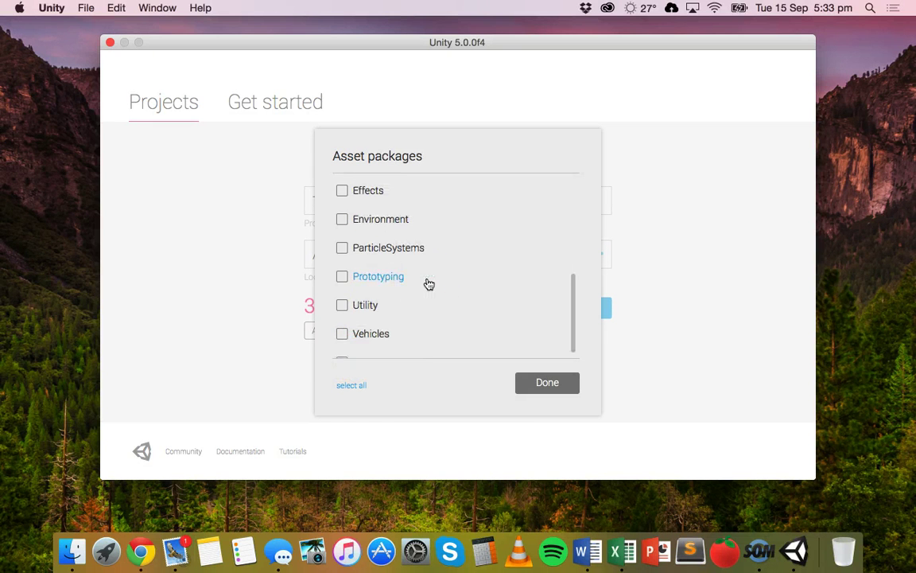
pyautogui.scroll(3, 406, 296)
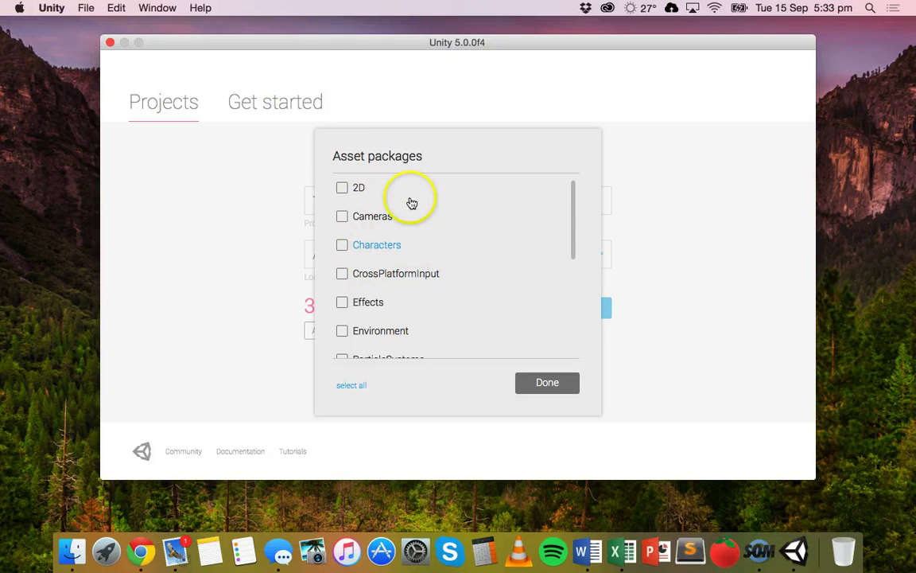
pyautogui.scroll(-3, 340, 245)
pyautogui.scroll(-1, 340, 254)
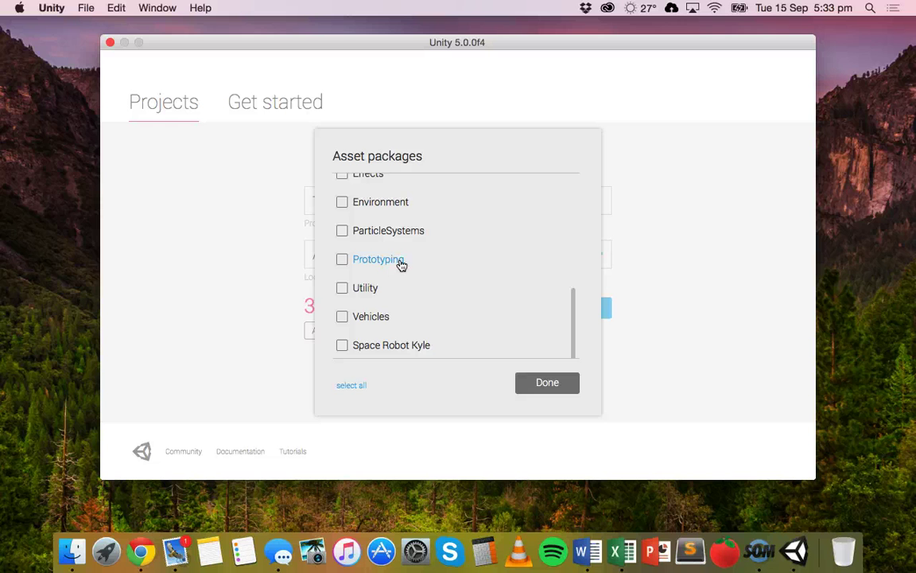
pyautogui.scroll(5, 402, 265)
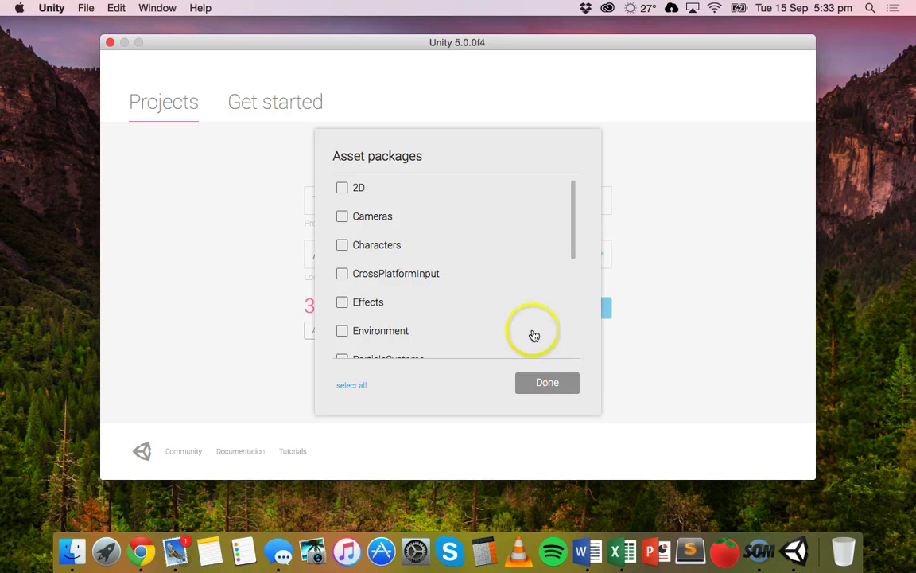
pyautogui.scroll(-5, 523, 290)
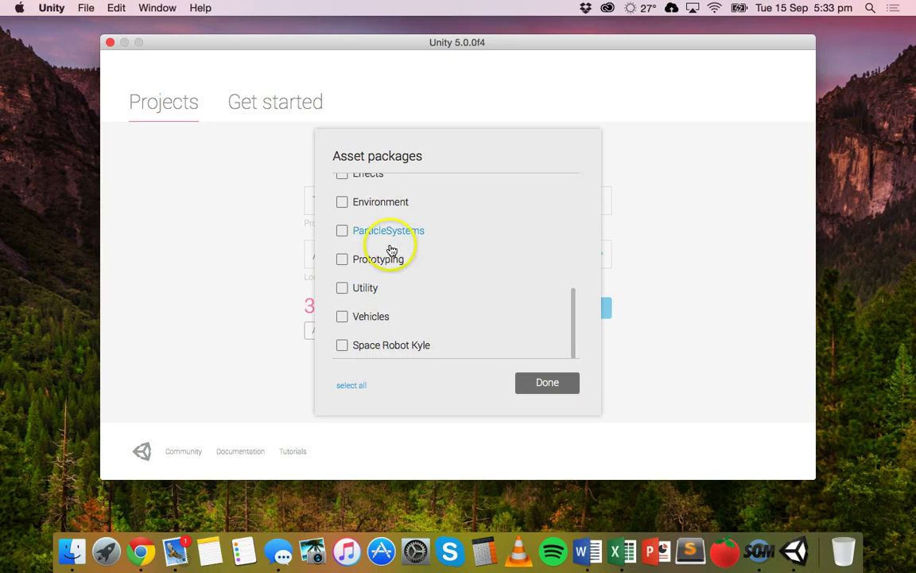
pyautogui.scroll(4, 415, 298)
pyautogui.scroll(1, 423, 302)
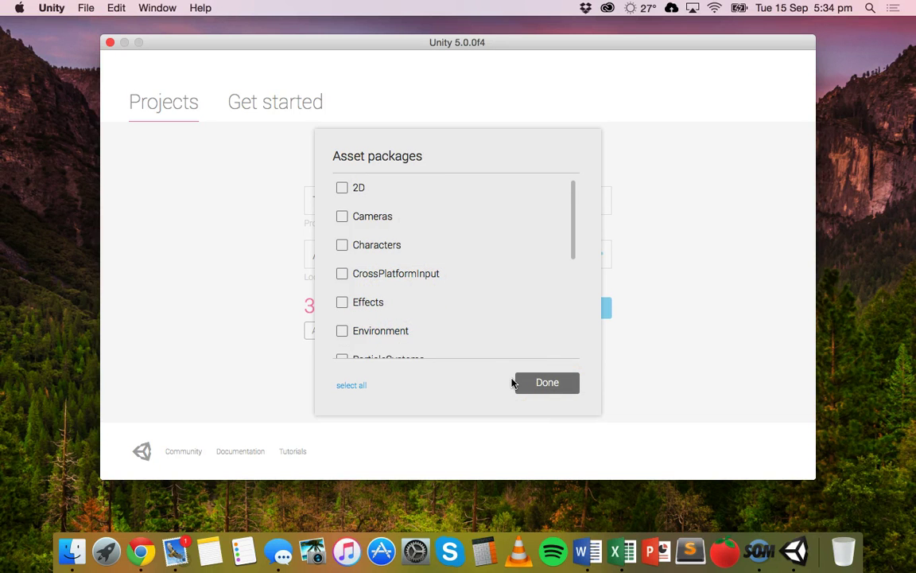
pyautogui.click(549, 382)
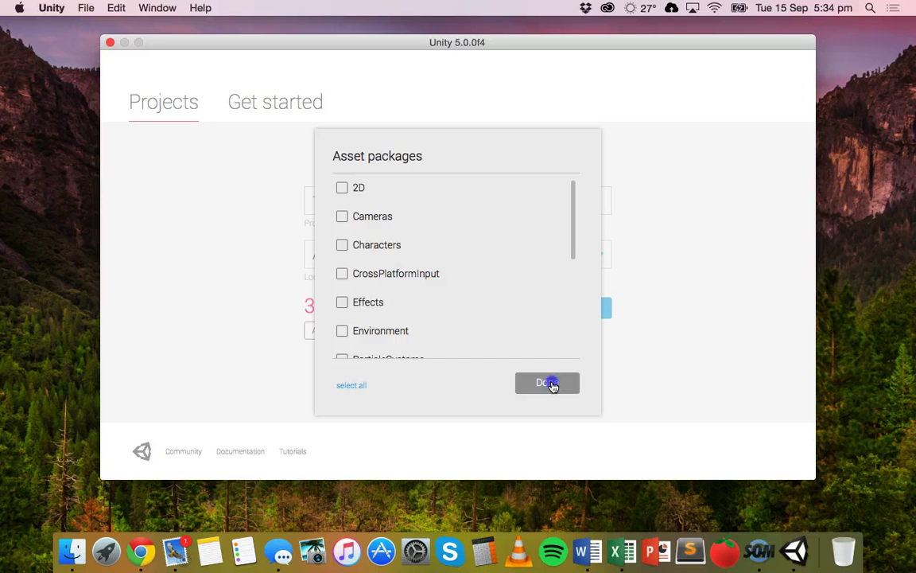
pyautogui.click(576, 312)
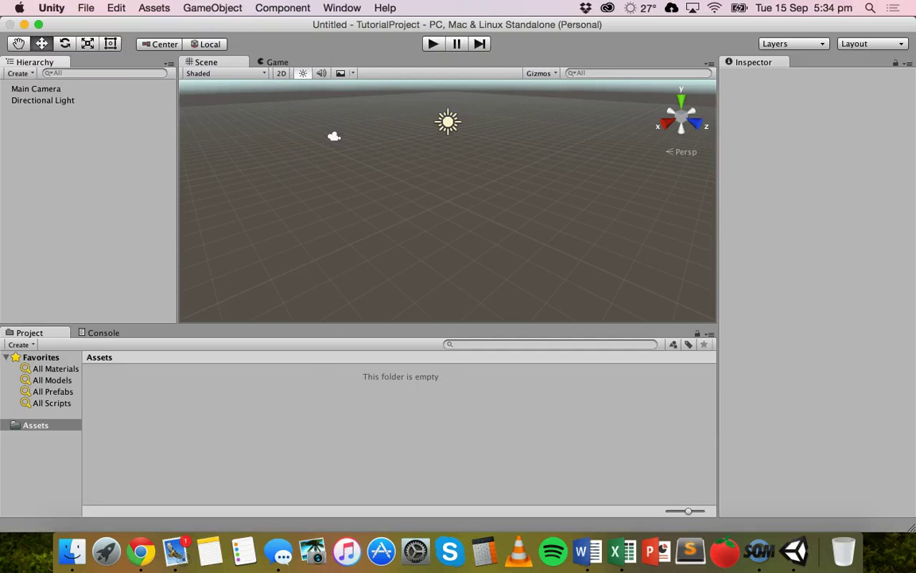
pyautogui.click(342, 8)
pyautogui.moveTo(350, 74)
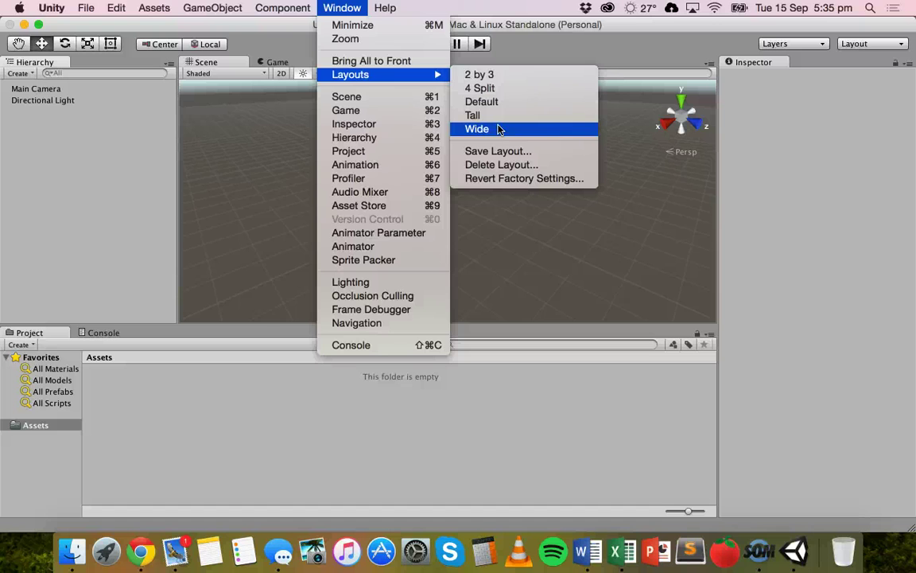
pyautogui.click(499, 128)
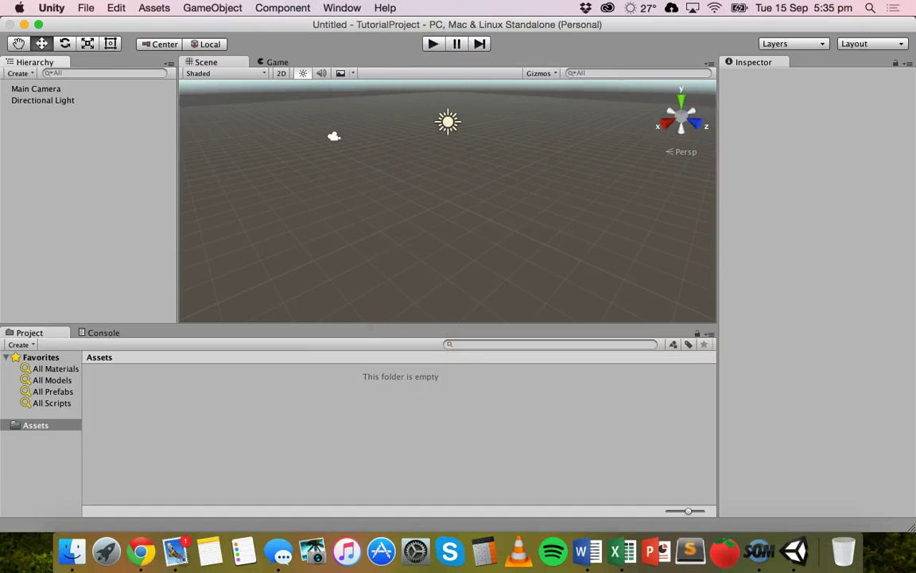
pyautogui.click(86, 8)
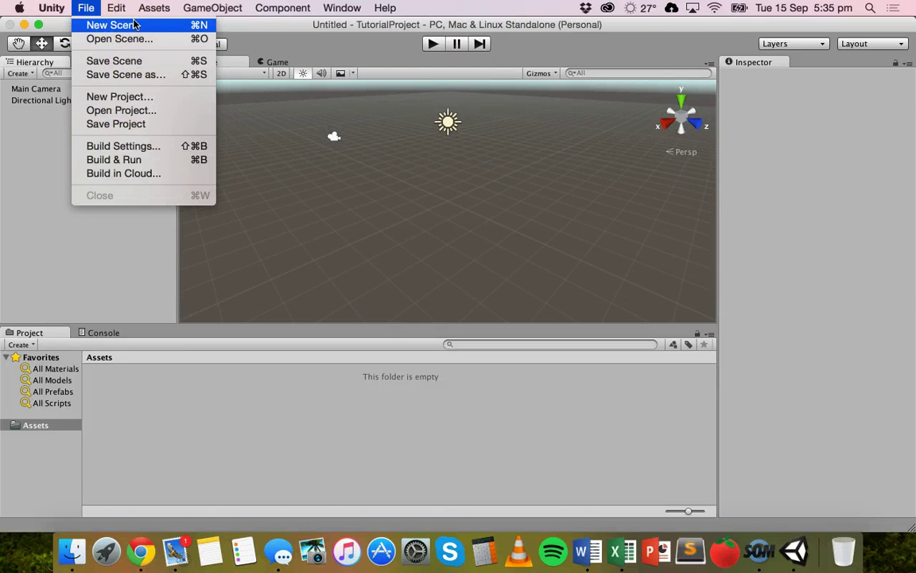
pyautogui.click(86, 8)
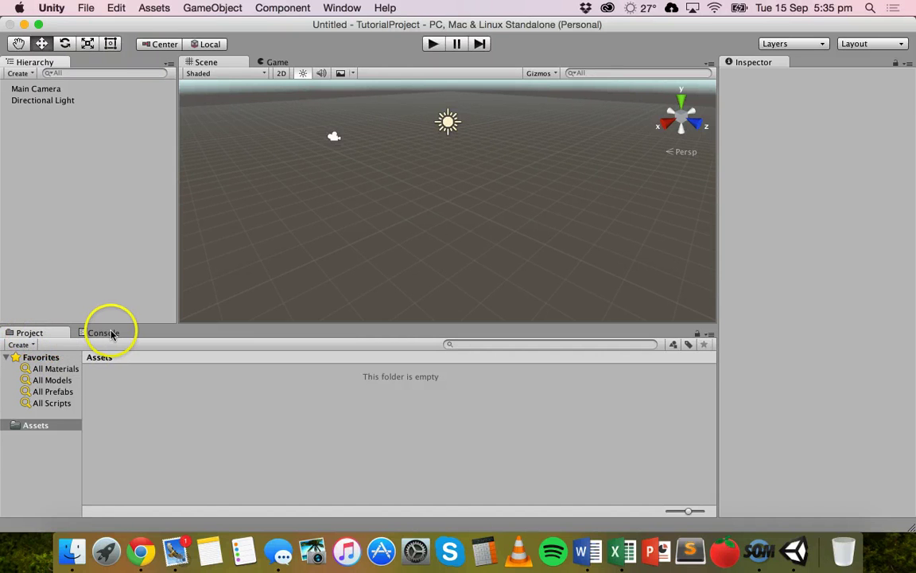
pyautogui.click(41, 331)
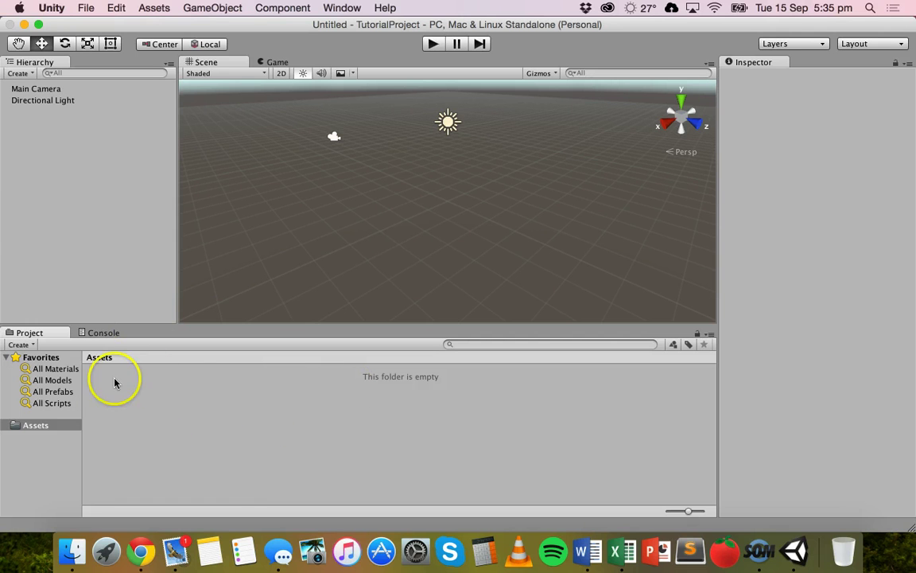
pyautogui.click(157, 384)
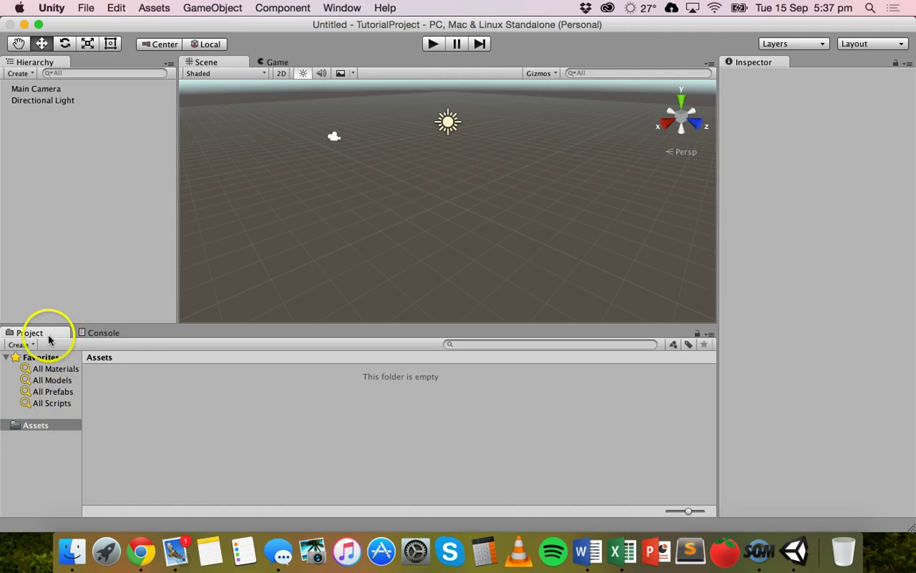
pyautogui.click(102, 334)
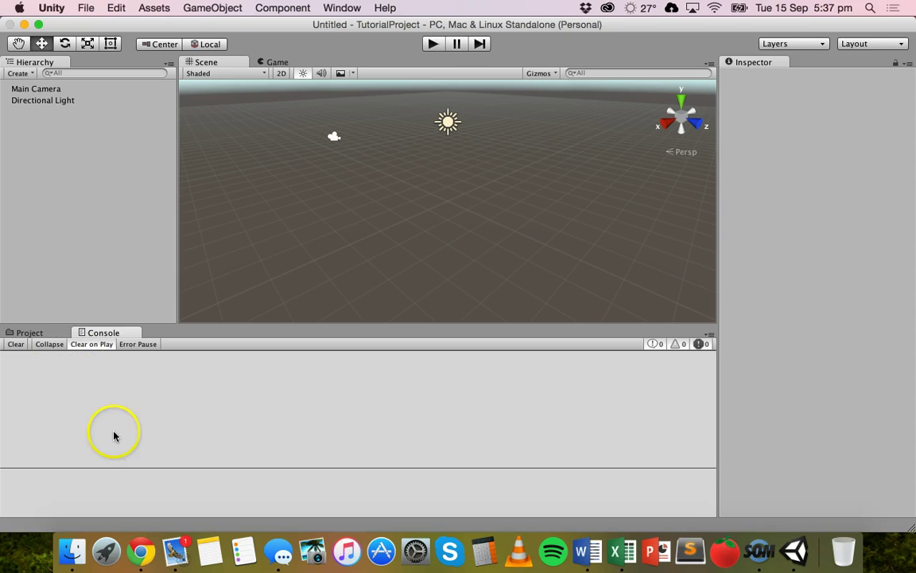
pyautogui.click(35, 333)
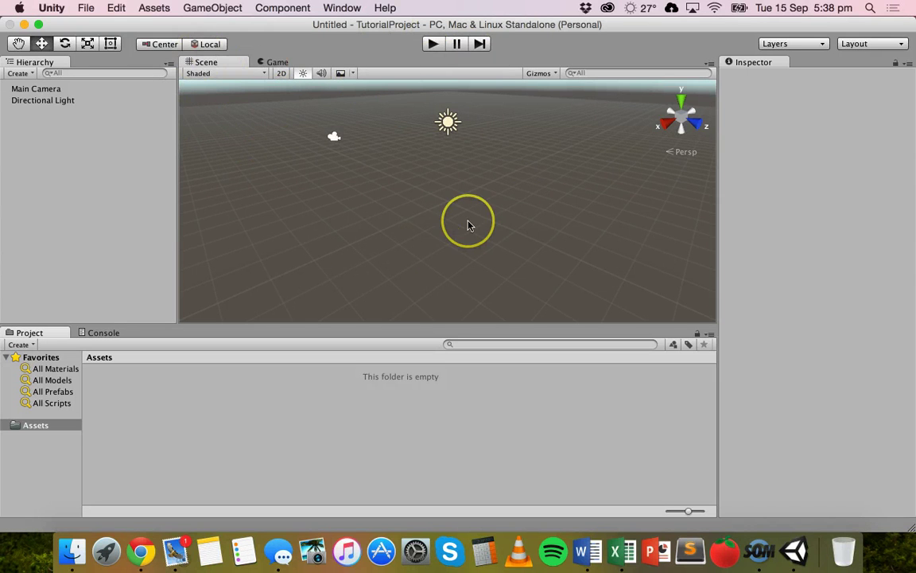
# Zoom the Scene view out and back in, then toggle the scene lighting preview
pyautogui.scroll(-2, 360, 142)
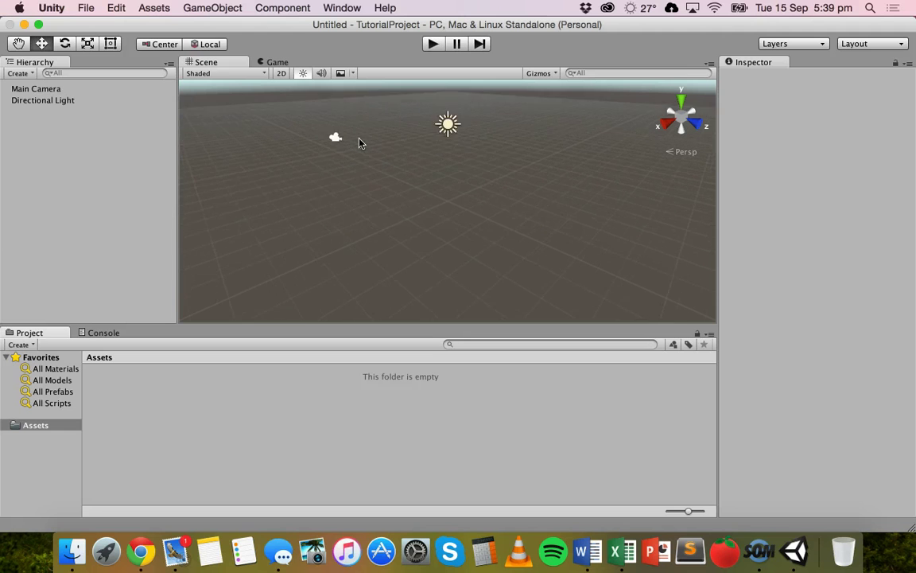
pyautogui.scroll(1, 359, 142)
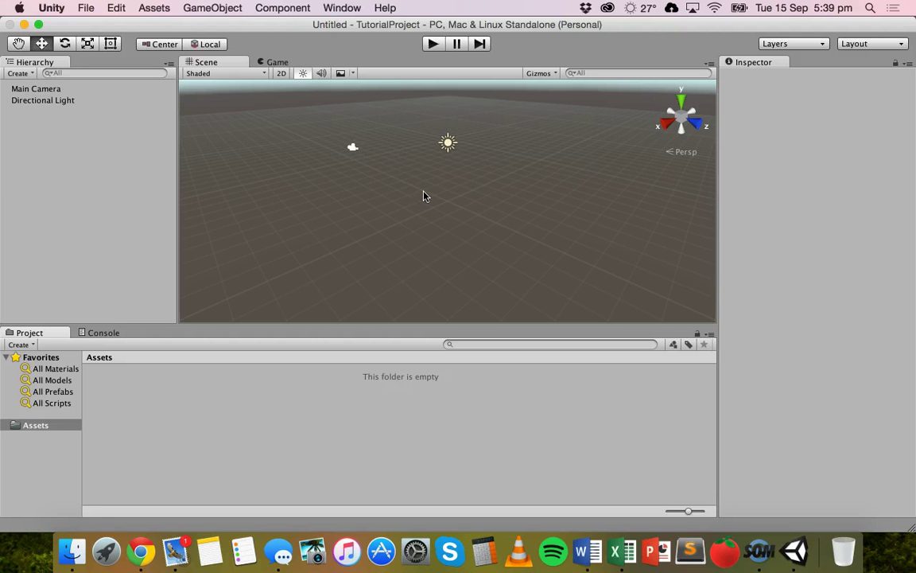
pyautogui.click(306, 73)
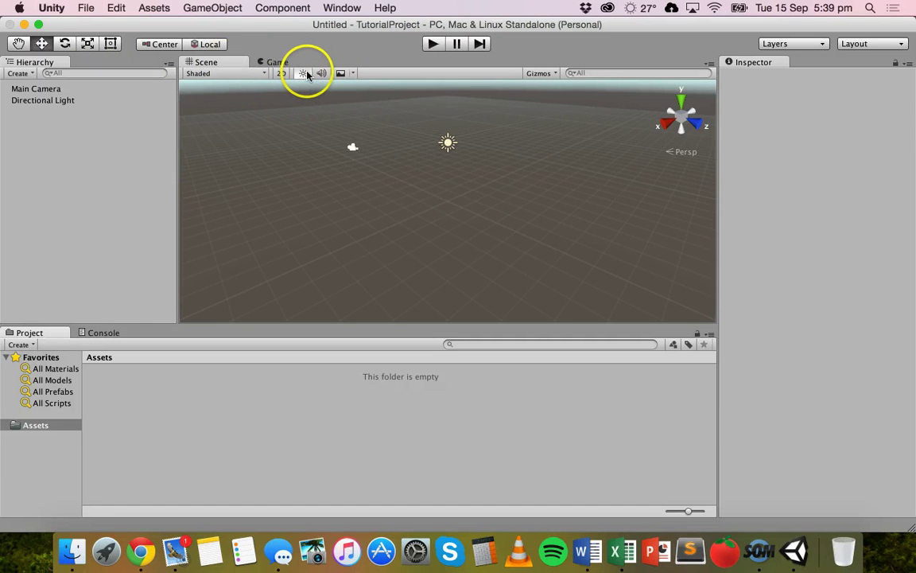
pyautogui.click(245, 74)
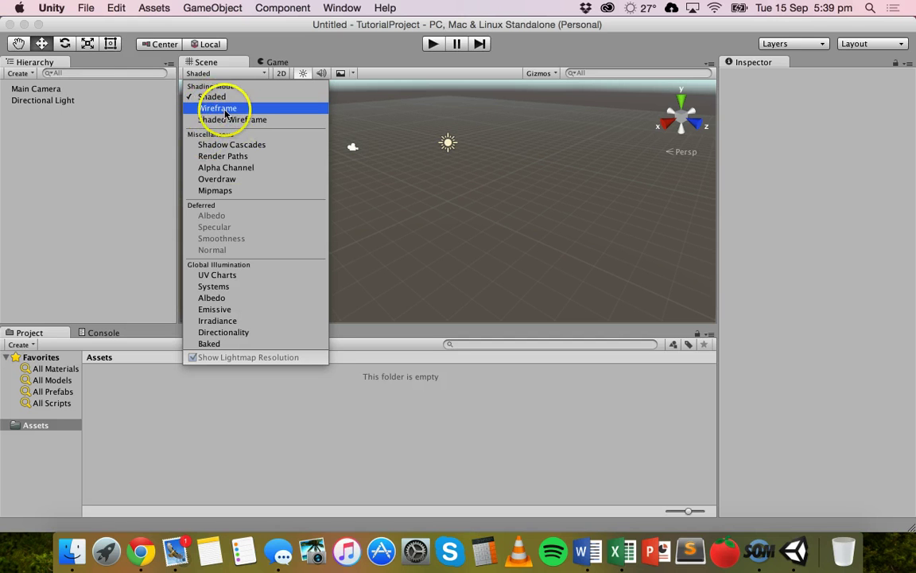
pyautogui.click(261, 74)
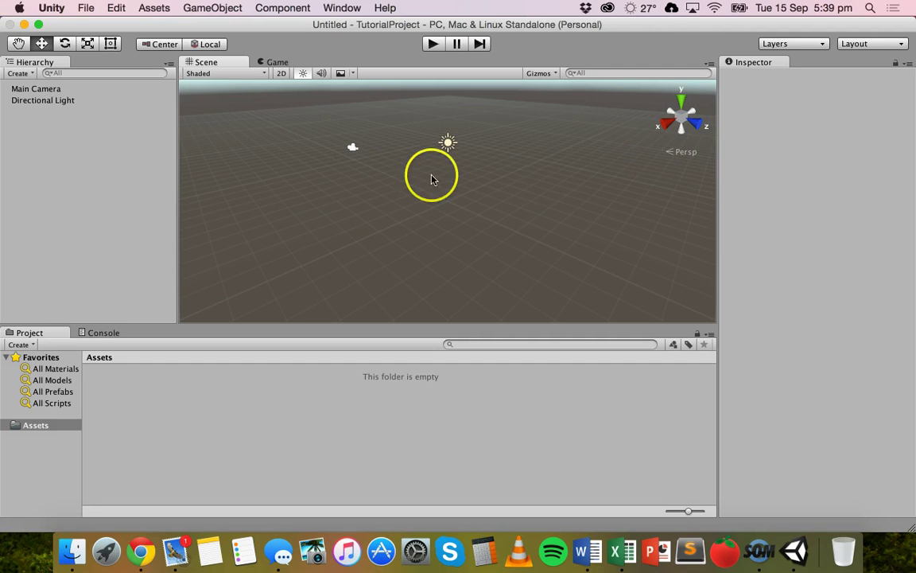
pyautogui.click(46, 88)
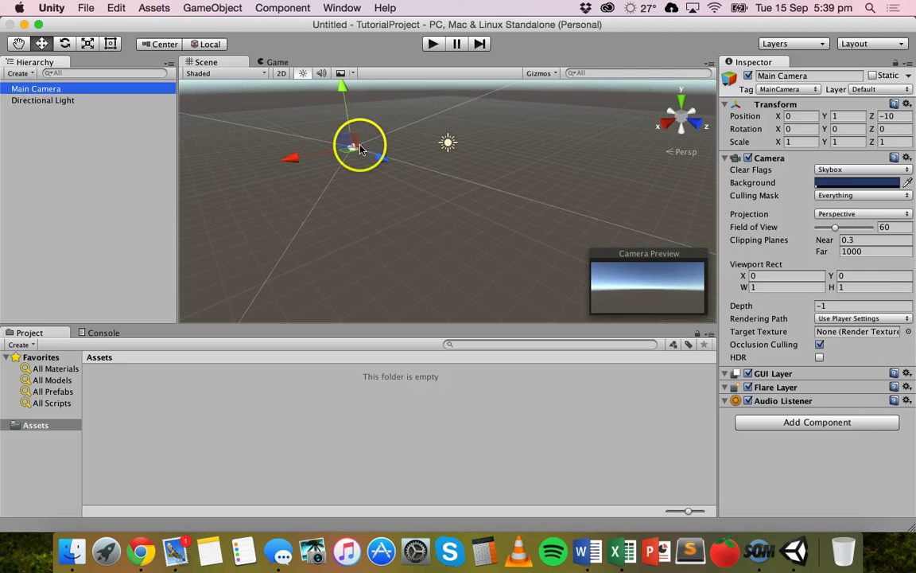
pyautogui.click(55, 101)
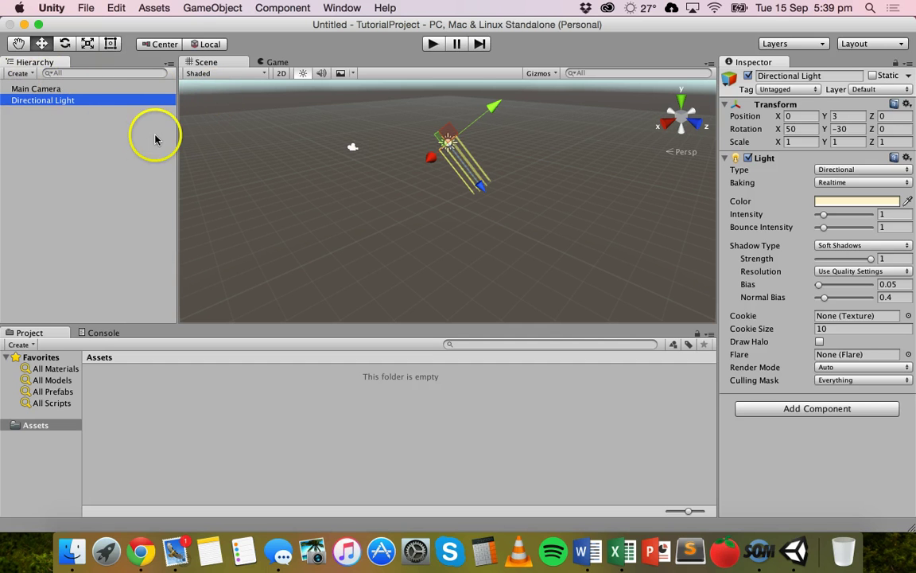
pyautogui.click(31, 88)
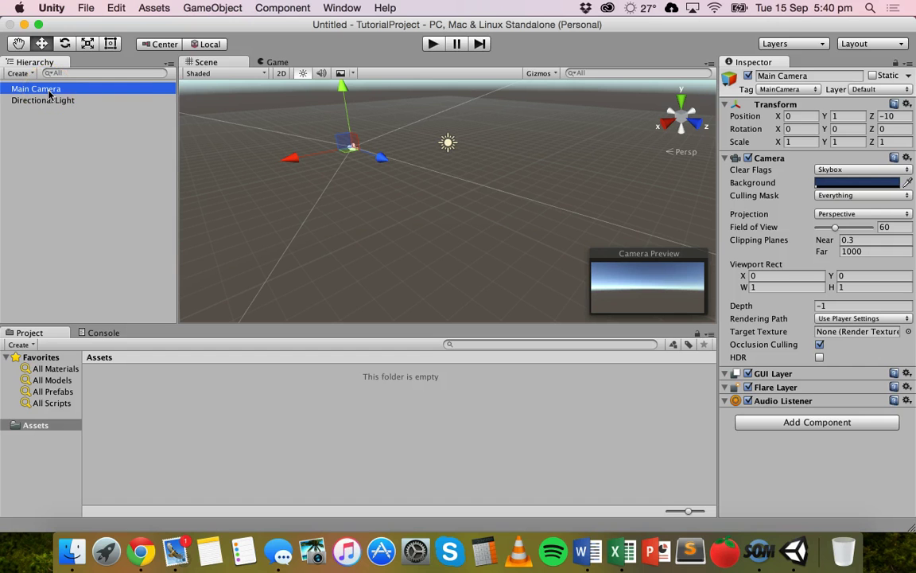
pyautogui.rightClick(48, 94)
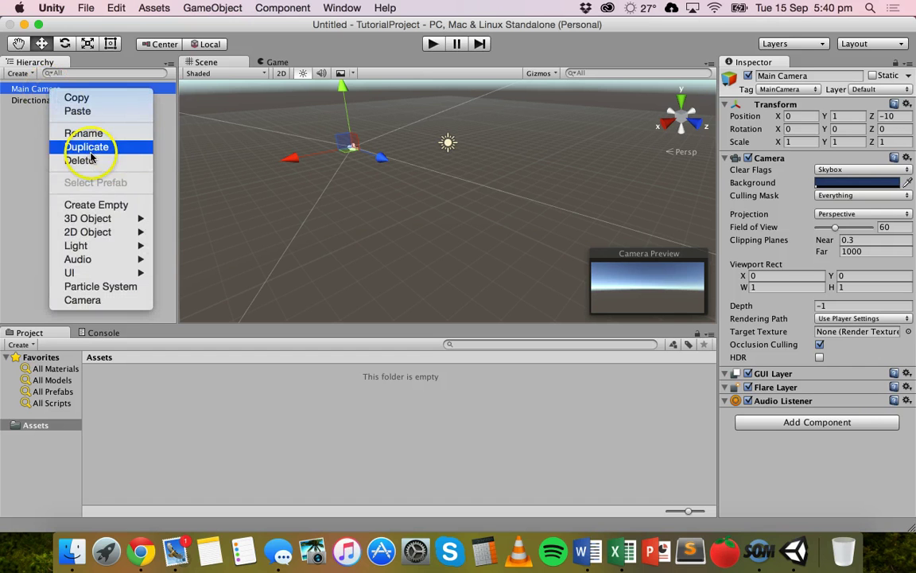
pyautogui.press('Escape')
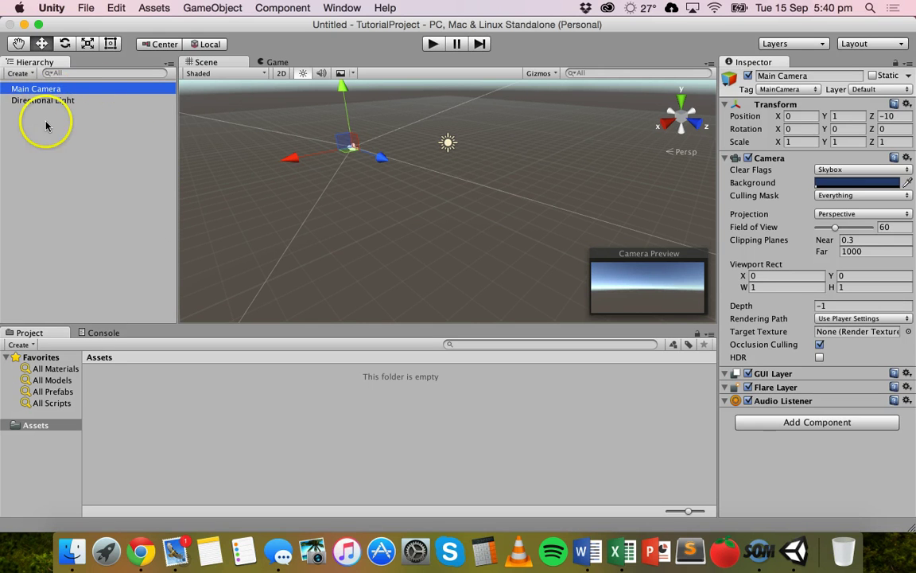
# Select the Directional Light, then frame Main Camera and Directional Light alternately in the Scene view
pyautogui.click(25, 102)
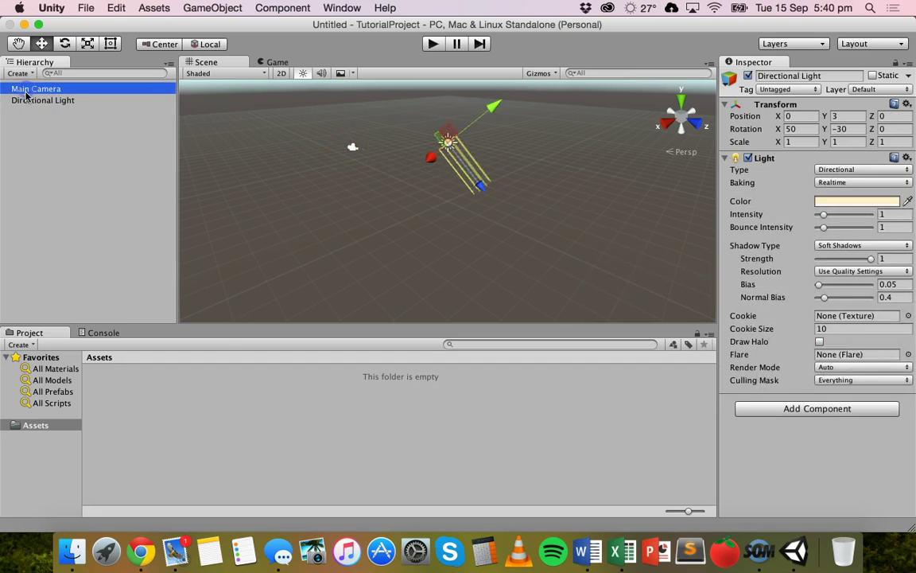
pyautogui.click(24, 100)
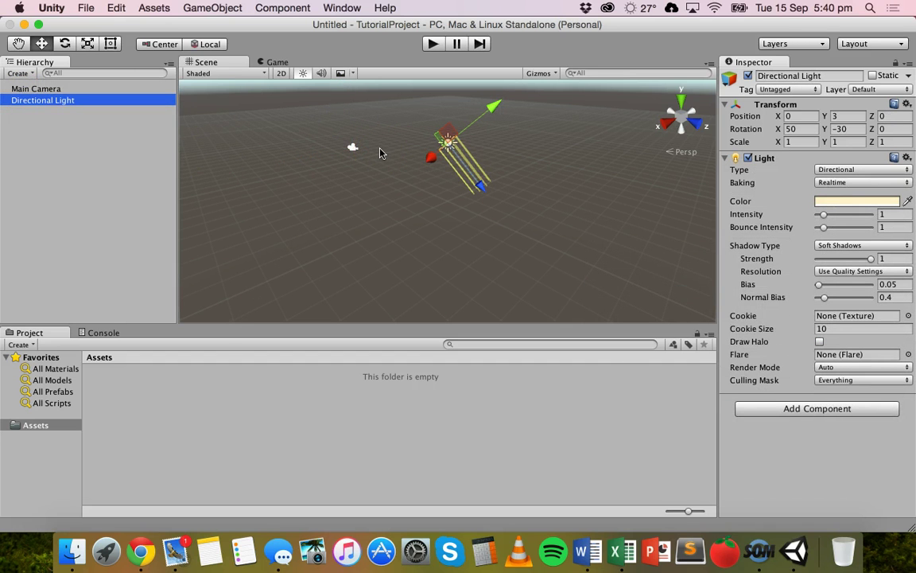
pyautogui.click(402, 162)
pyautogui.doubleClick(43, 90)
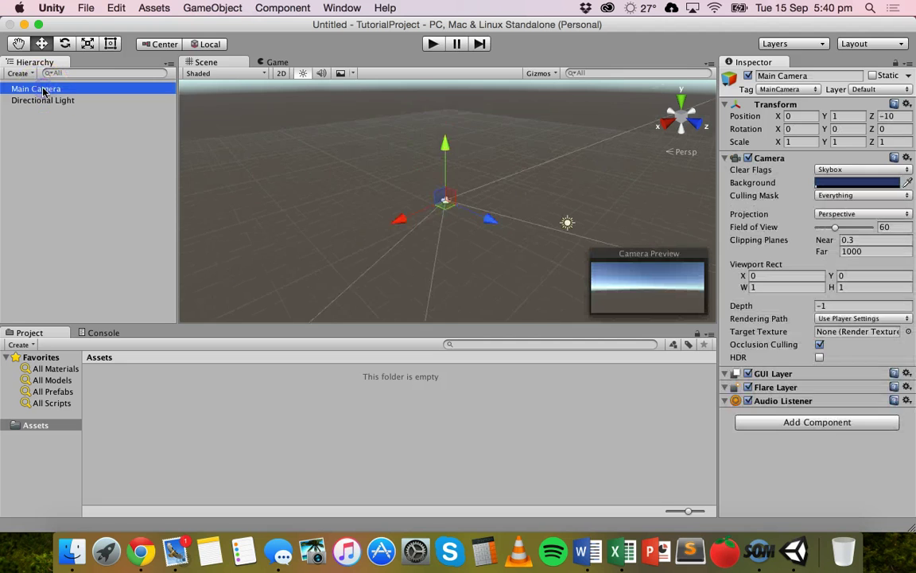
pyautogui.doubleClick(45, 100)
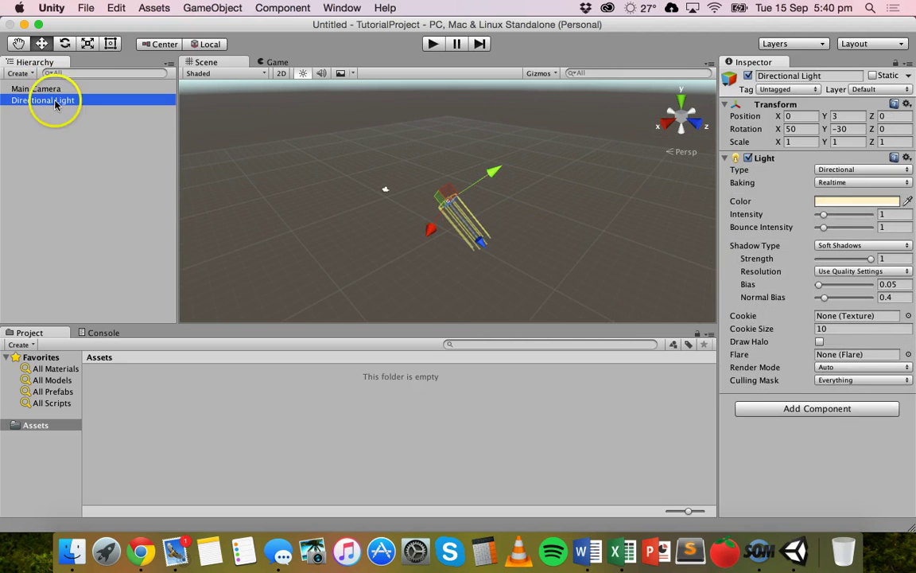
pyautogui.doubleClick(40, 89)
pyautogui.doubleClick(48, 100)
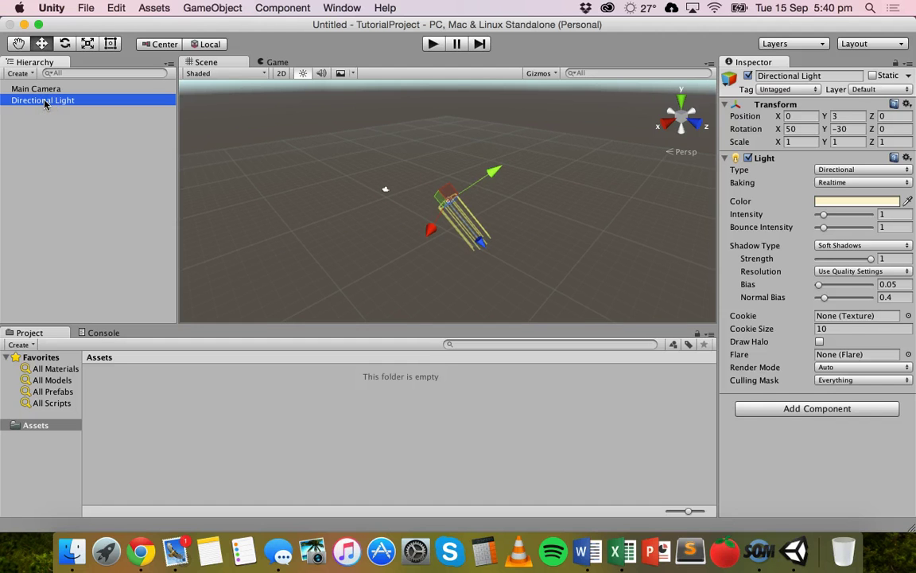
pyautogui.moveTo(46, 101); pyautogui.dragTo(47, 91)
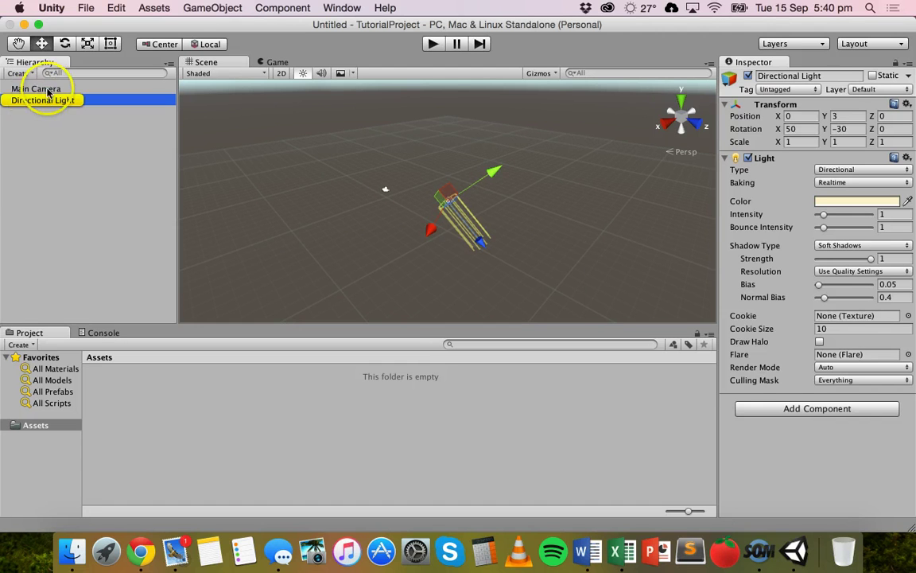
pyautogui.doubleClick(48, 90)
# Frame the Directional Light and orbit the Scene view around it
pyautogui.click(55, 89)
pyautogui.click(34, 102)
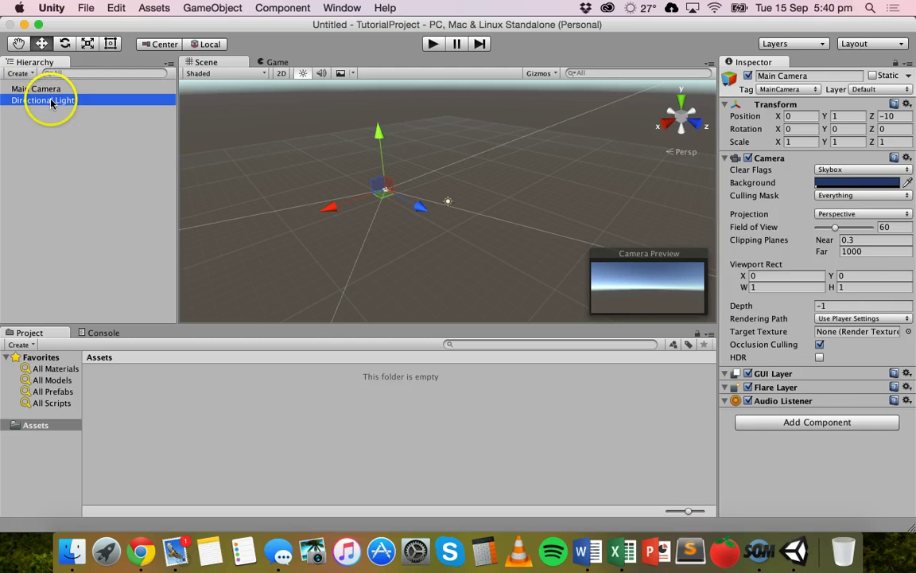
pyautogui.doubleClick(36, 102)
pyautogui.doubleClick(60, 91)
pyautogui.click(44, 102)
pyautogui.doubleClick(44, 105)
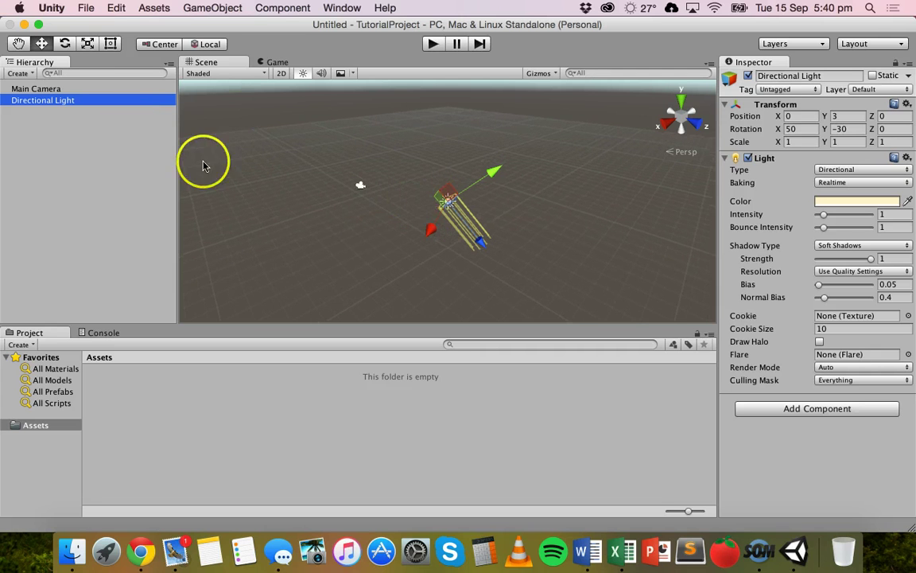
pyautogui.keyDown('alt'); pyautogui.moveTo(415, 209); pyautogui.dragTo(443, 181); pyautogui.keyUp('alt')
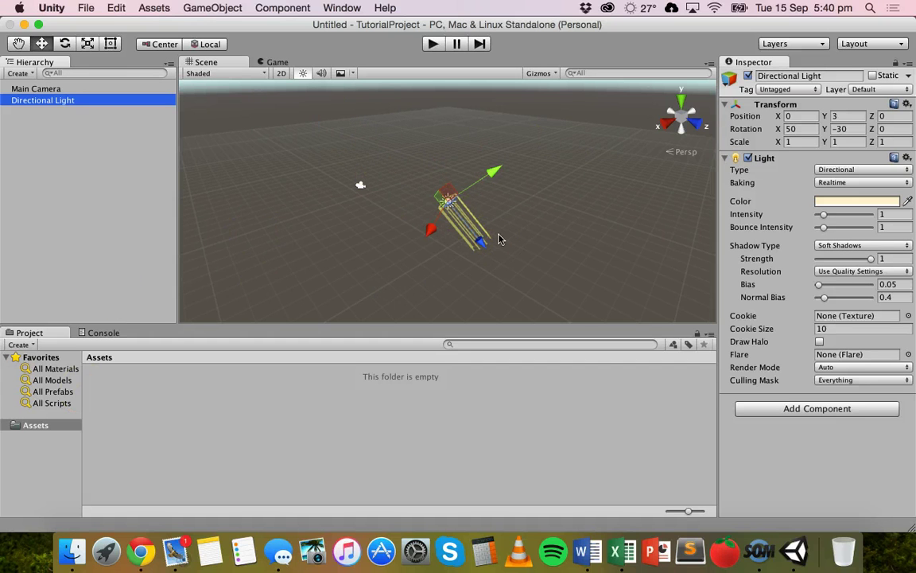
pyautogui.click(275, 62)
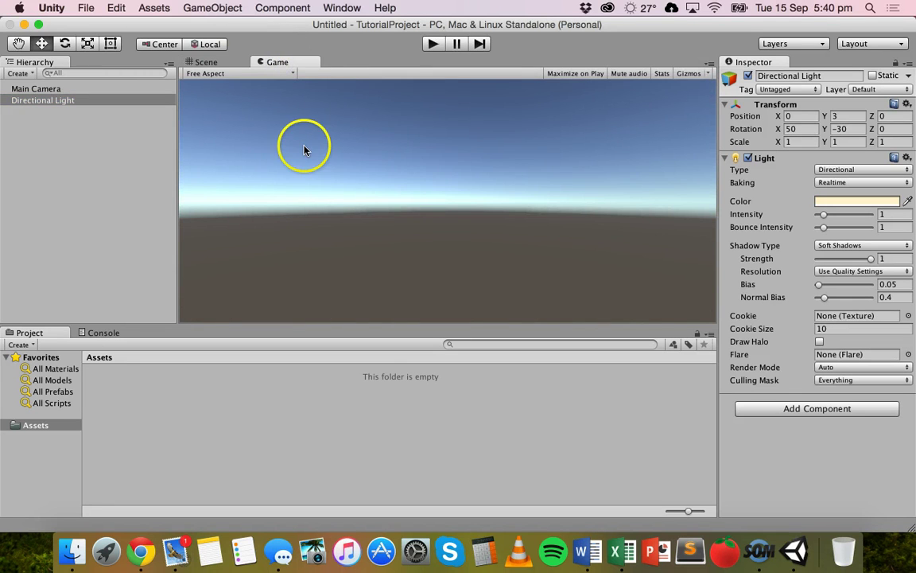
pyautogui.click(208, 63)
pyautogui.click(267, 62)
pyautogui.click(208, 73)
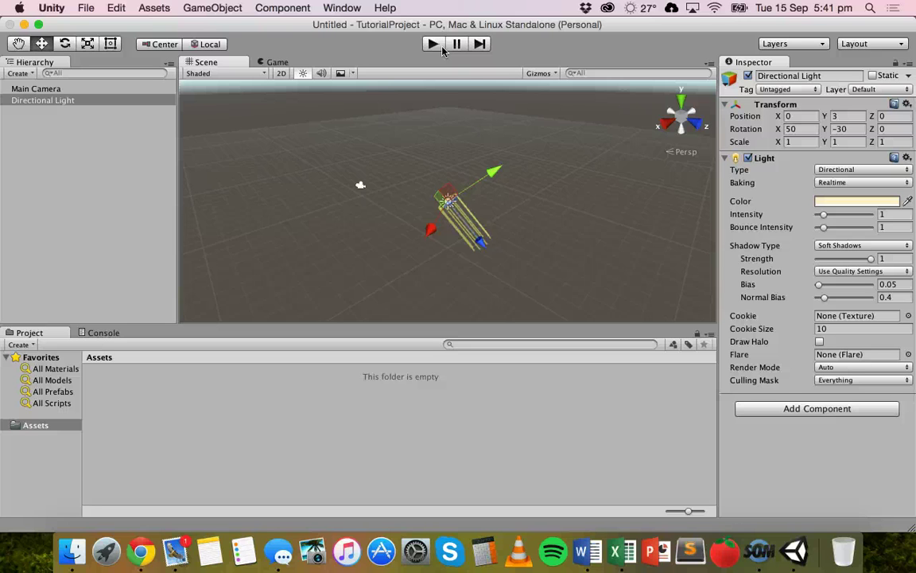
pyautogui.click(523, 105)
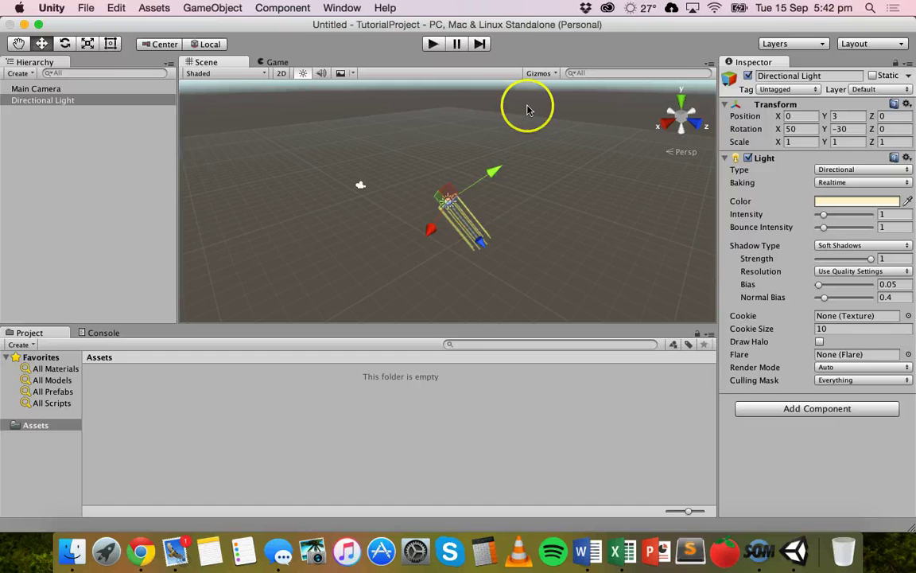
pyautogui.click(757, 133)
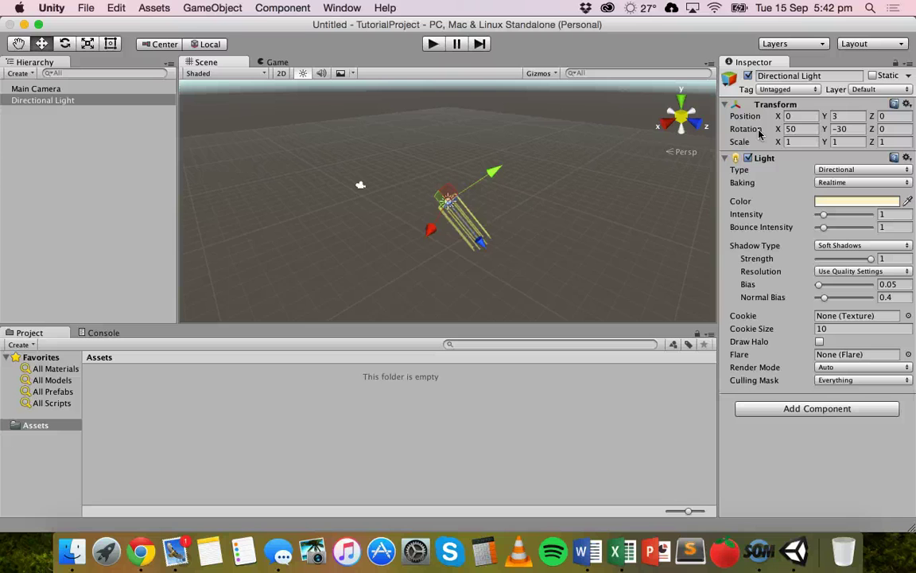
# Select Main Camera, then Directional Light, then Main Camera again to show its camera preview
pyautogui.click(44, 89)
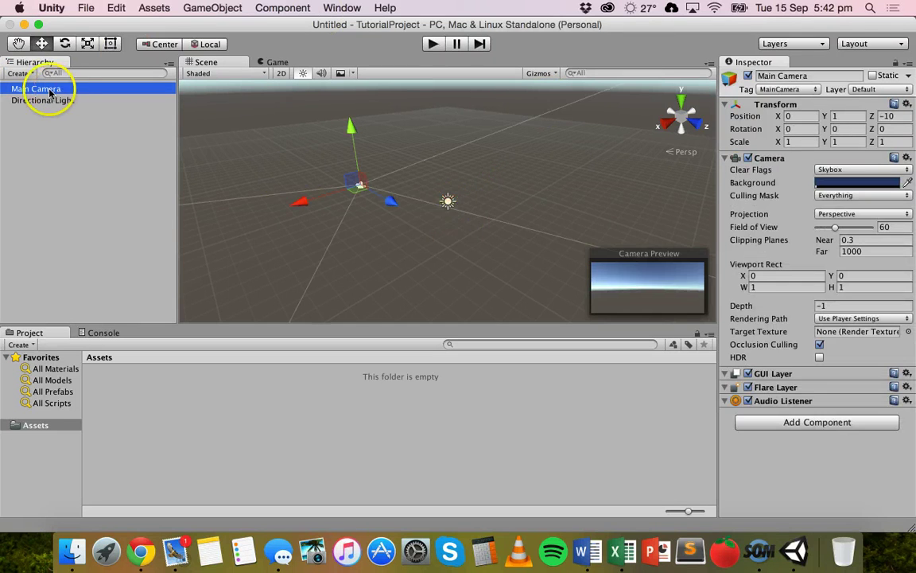
pyautogui.click(445, 201)
pyautogui.click(355, 184)
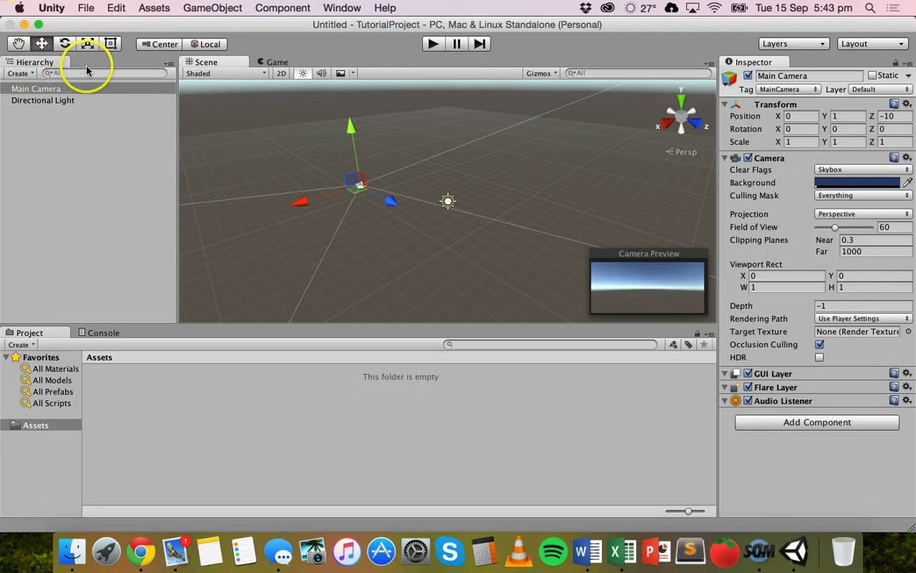
# Pan the Scene view, then drag the Main Camera along its axes with the Move gizmo
pyautogui.click(18, 46)
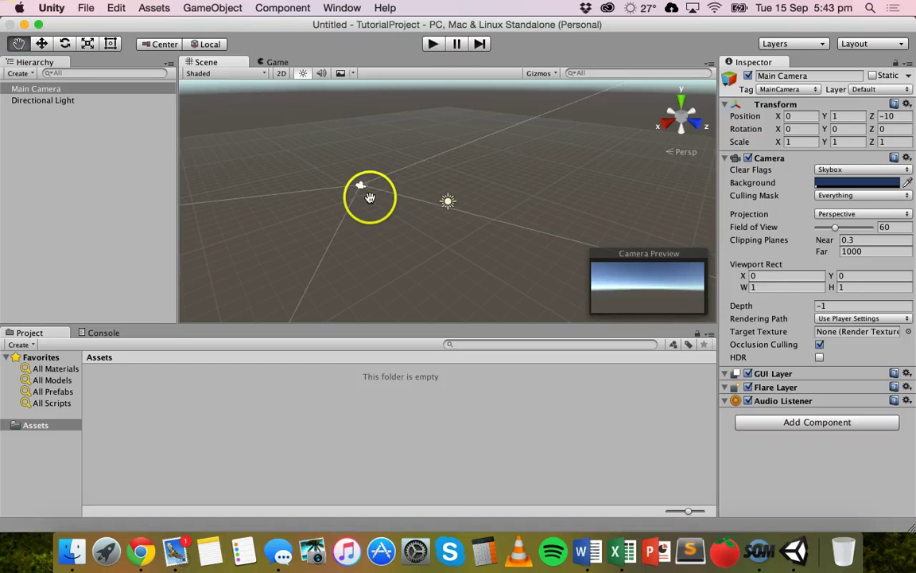
pyautogui.moveTo(340, 198)
pyautogui.mouseDown()
pyautogui.moveTo(386, 200)
pyautogui.moveTo(365, 209)
pyautogui.moveTo(454, 195)
pyautogui.moveTo(545, 253)
pyautogui.moveTo(434, 200)
pyautogui.mouseUp()
pyautogui.click(42, 44)
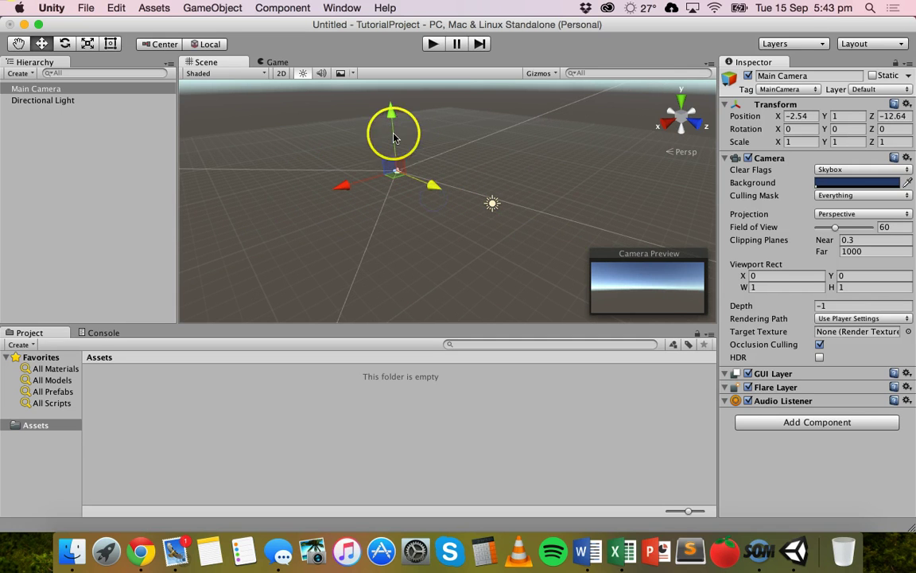
pyautogui.moveTo(342, 185); pyautogui.dragTo(387, 169)
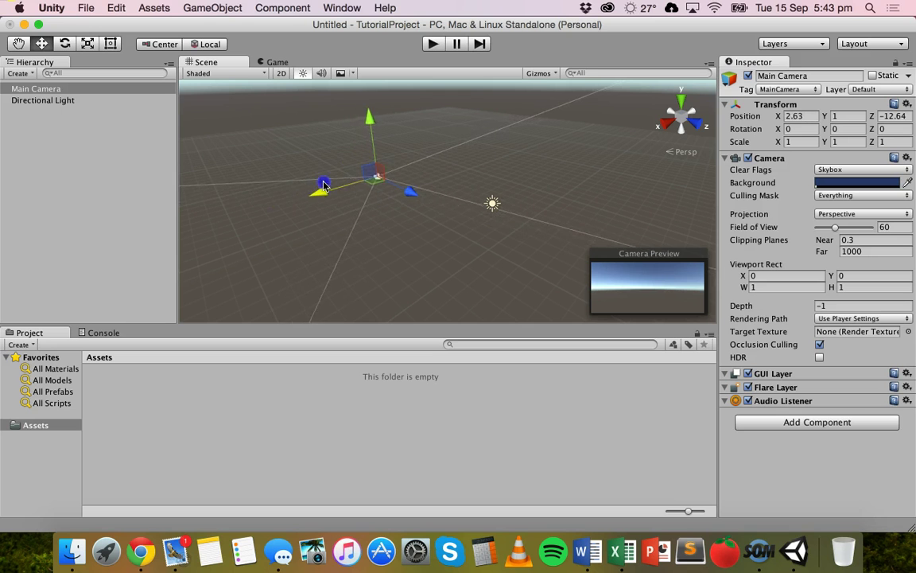
pyautogui.moveTo(368, 121)
pyautogui.mouseDown()
pyautogui.moveTo(397, 226)
pyautogui.moveTo(408, 228)
pyautogui.mouseUp()
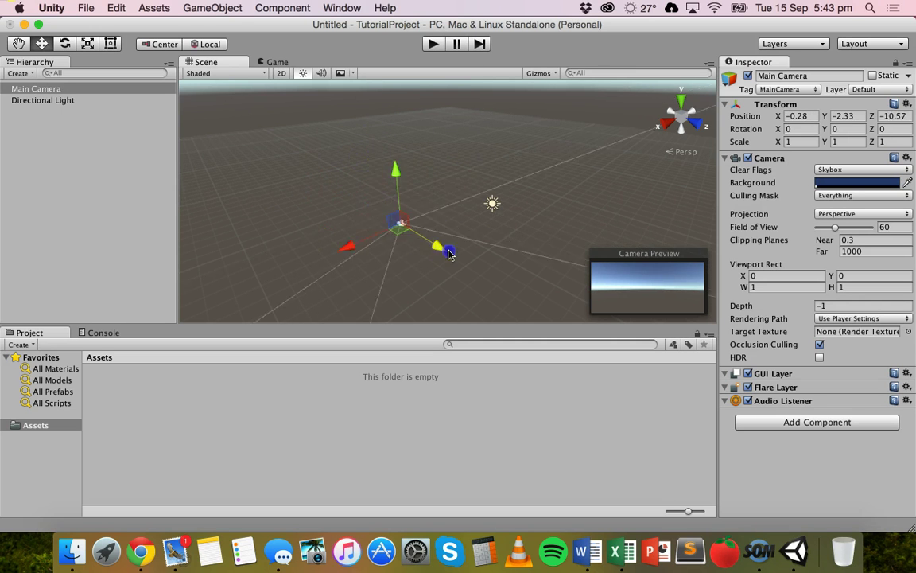
pyautogui.moveTo(310, 226)
pyautogui.mouseDown()
pyautogui.moveTo(360, 173)
pyautogui.moveTo(350, 131)
pyautogui.mouseUp()
pyautogui.moveTo(383, 195); pyautogui.dragTo(421, 210)
pyautogui.moveTo(339, 219); pyautogui.dragTo(369, 216)
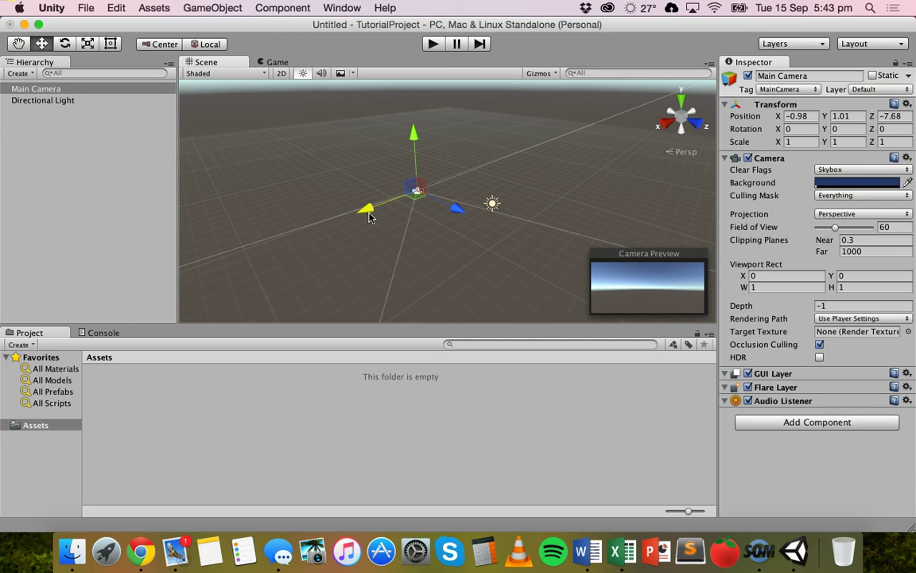
# Nudge the camera further with the gizmo, then enter 5252 as its Position X
pyautogui.click(413, 145)
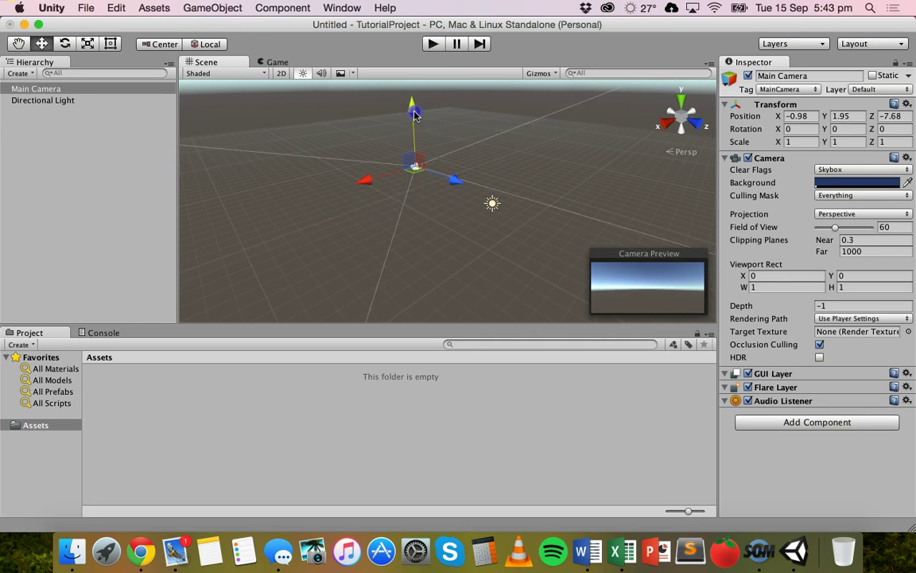
pyautogui.moveTo(414, 107); pyautogui.dragTo(414, 135)
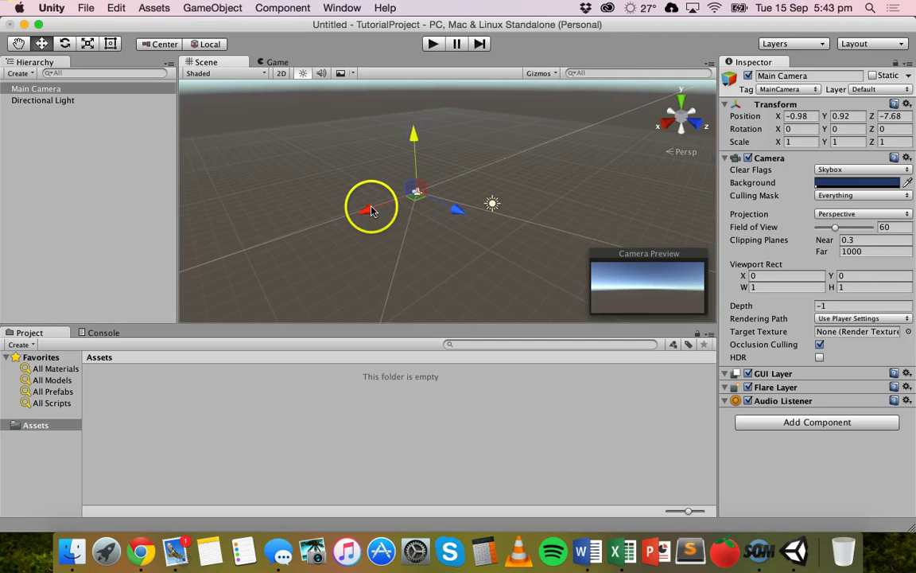
pyautogui.moveTo(370, 210); pyautogui.dragTo(326, 225)
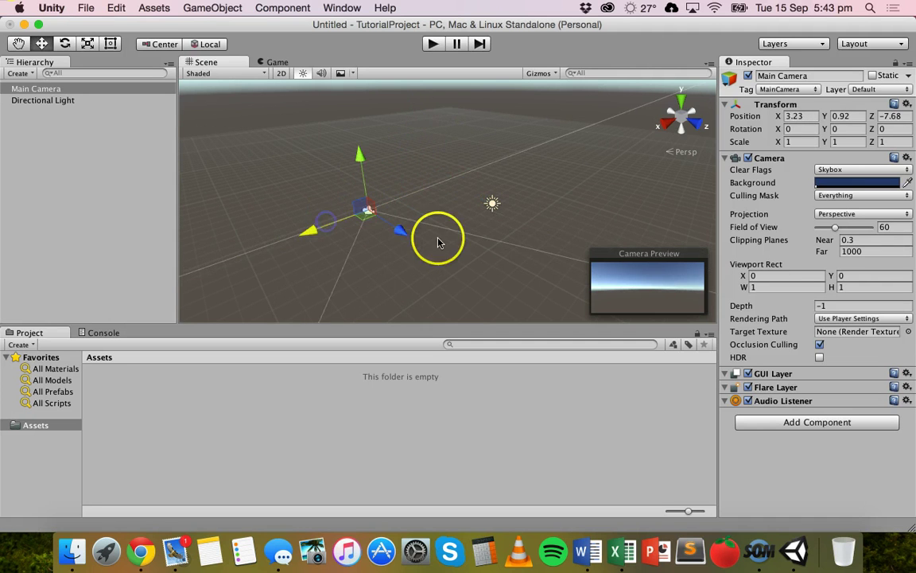
pyautogui.moveTo(427, 241); pyautogui.dragTo(400, 213)
pyautogui.moveTo(354, 142); pyautogui.dragTo(346, 154)
pyautogui.moveTo(297, 226); pyautogui.dragTo(322, 215)
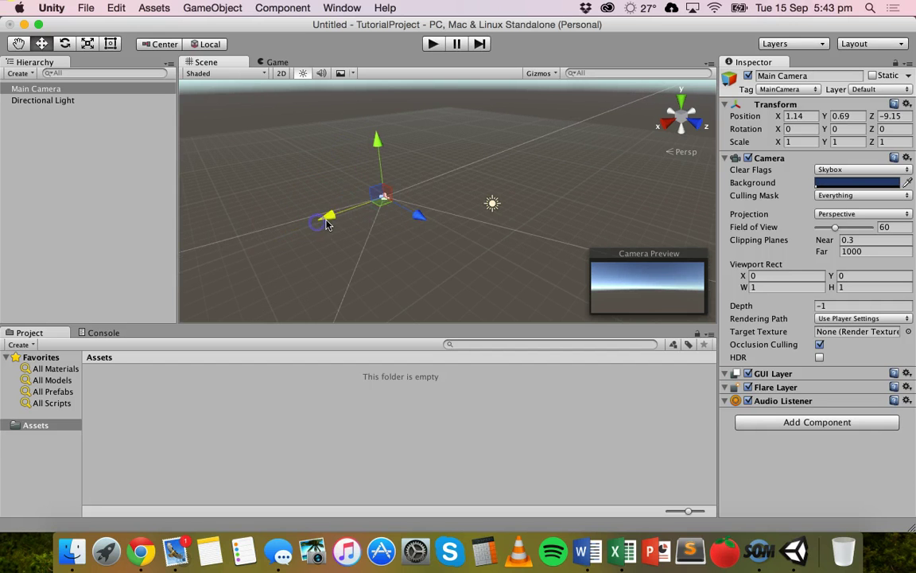
pyautogui.moveTo(377, 151); pyautogui.dragTo(381, 130)
pyautogui.moveTo(416, 191)
pyautogui.mouseDown()
pyautogui.moveTo(457, 208)
pyautogui.moveTo(419, 184)
pyautogui.moveTo(379, 198)
pyautogui.moveTo(404, 180)
pyautogui.moveTo(421, 200)
pyautogui.moveTo(428, 185)
pyautogui.moveTo(412, 191)
pyautogui.mouseUp()
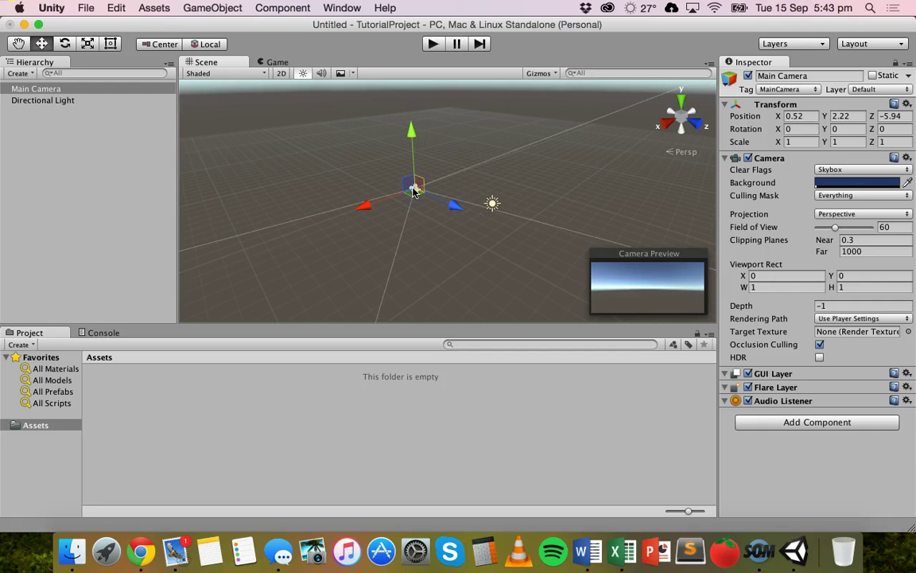
pyautogui.click(798, 116)
pyautogui.write('5252')
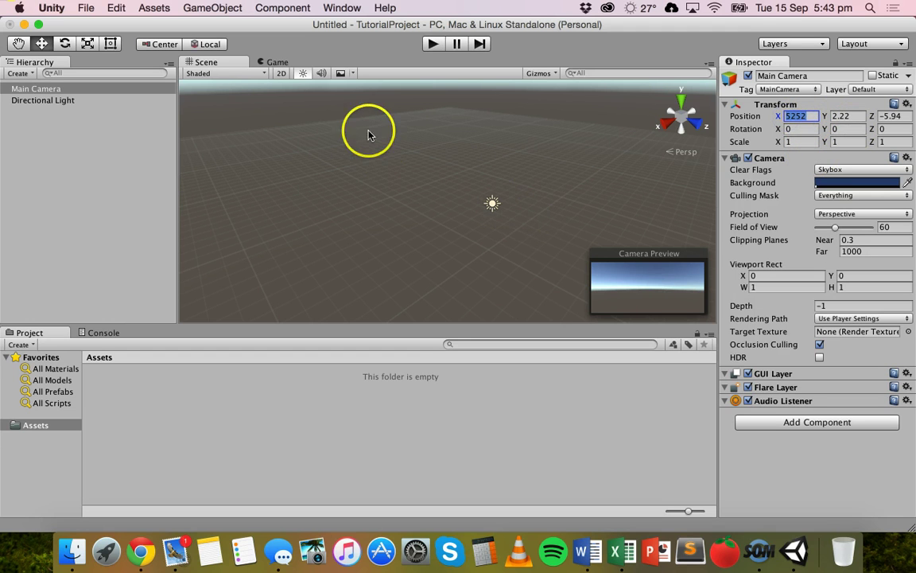
# Undo the X 5252 move and retype the camera position in the Inspector, ending at X 8, Y 4
pyautogui.click(343, 185)
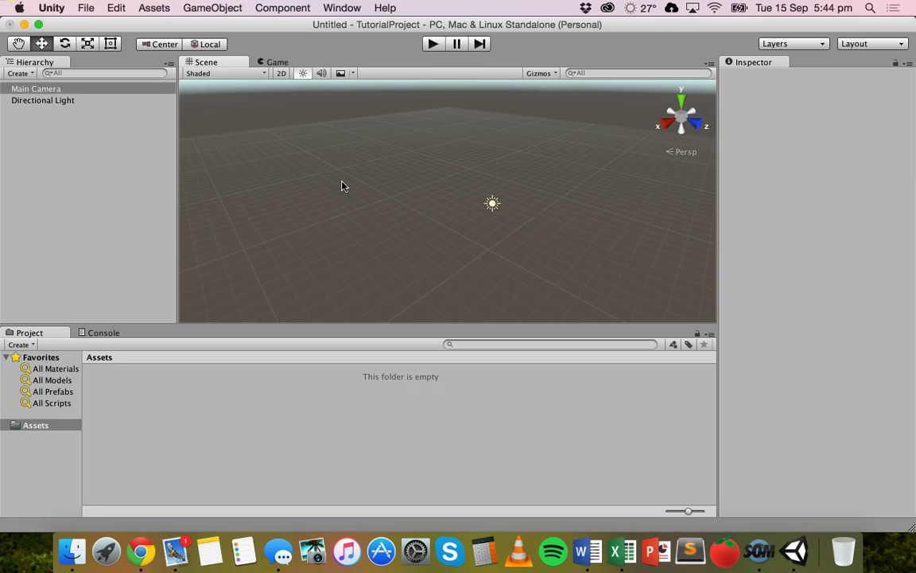
pyautogui.press('super+z')
pyautogui.press('super+z')
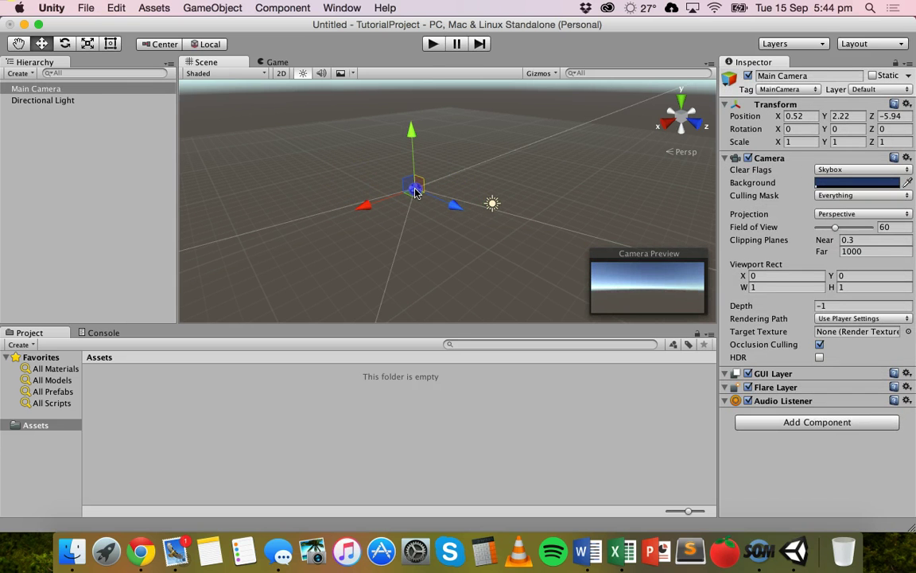
pyautogui.click(798, 116)
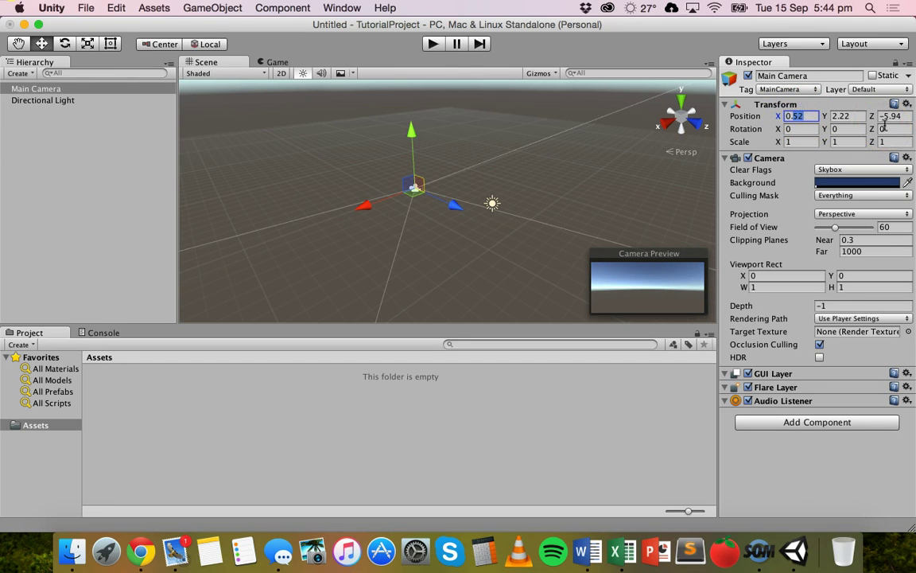
pyautogui.write('0.7')
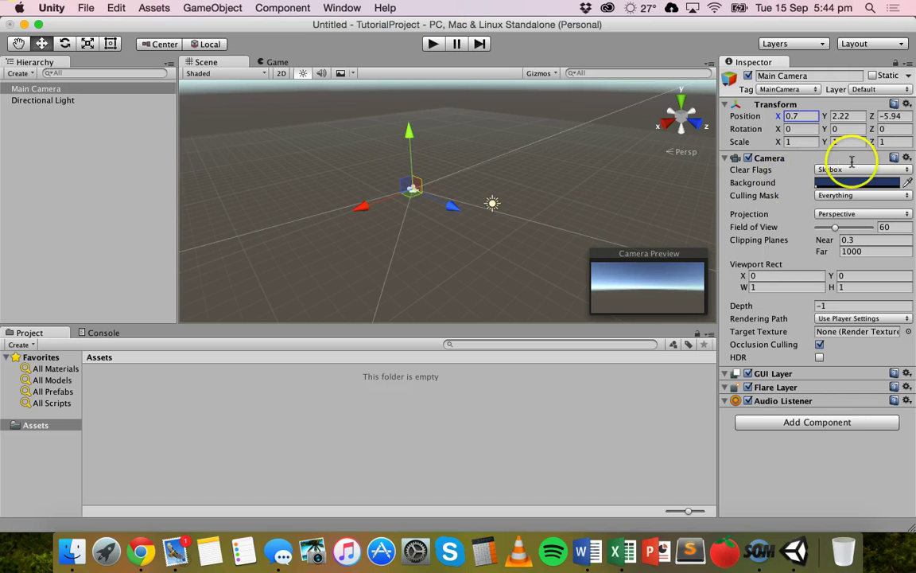
pyautogui.click(848, 117)
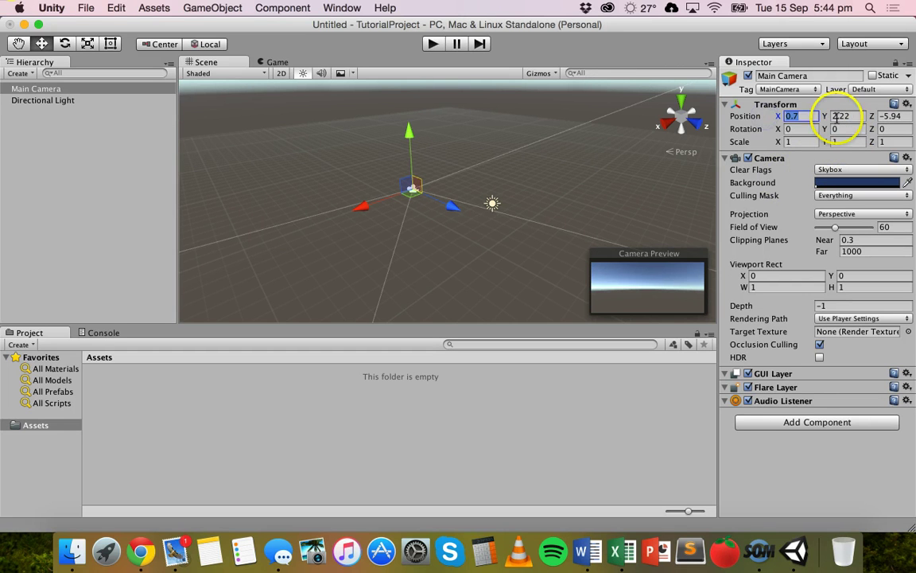
pyautogui.write('2')
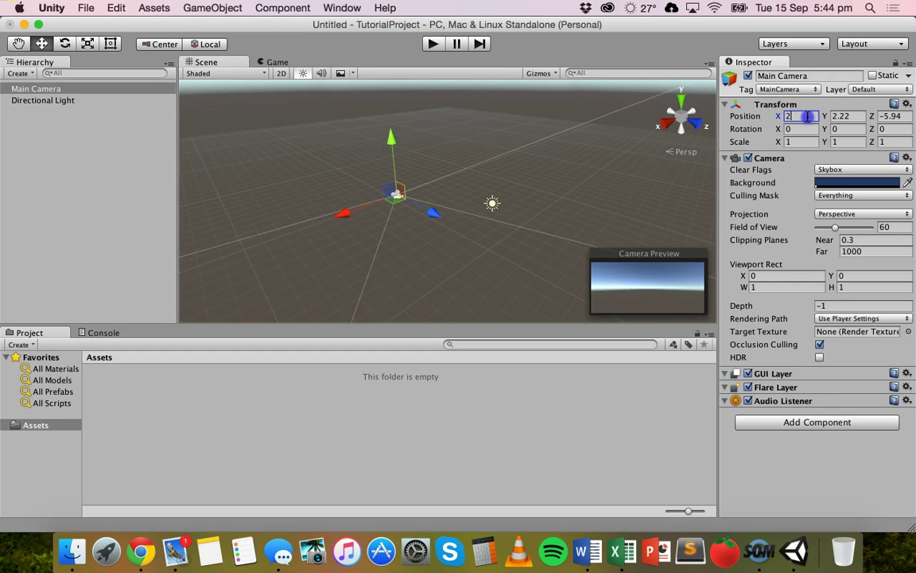
pyautogui.write('1')
pyautogui.write('8')
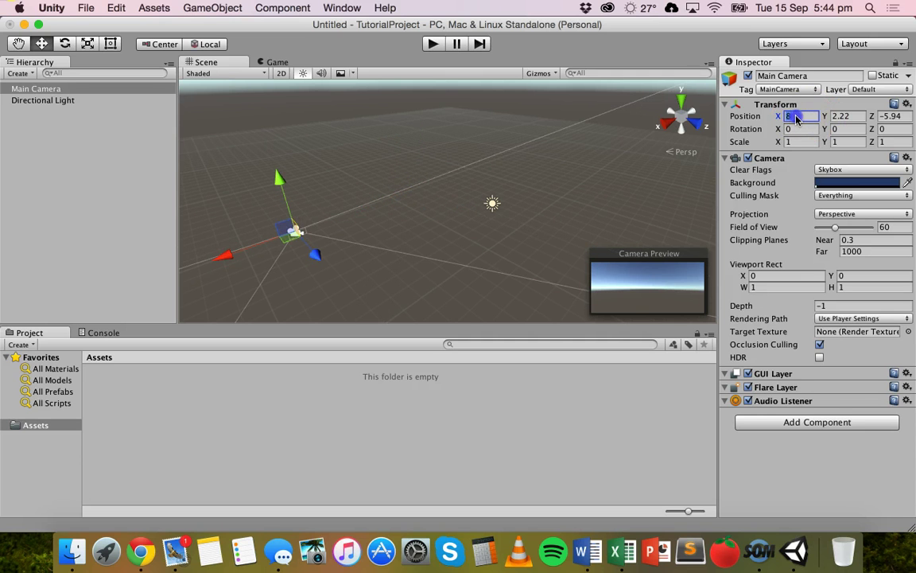
pyautogui.scroll(-2, 509, 223)
pyautogui.scroll(-2, 511, 207)
pyautogui.click(843, 116)
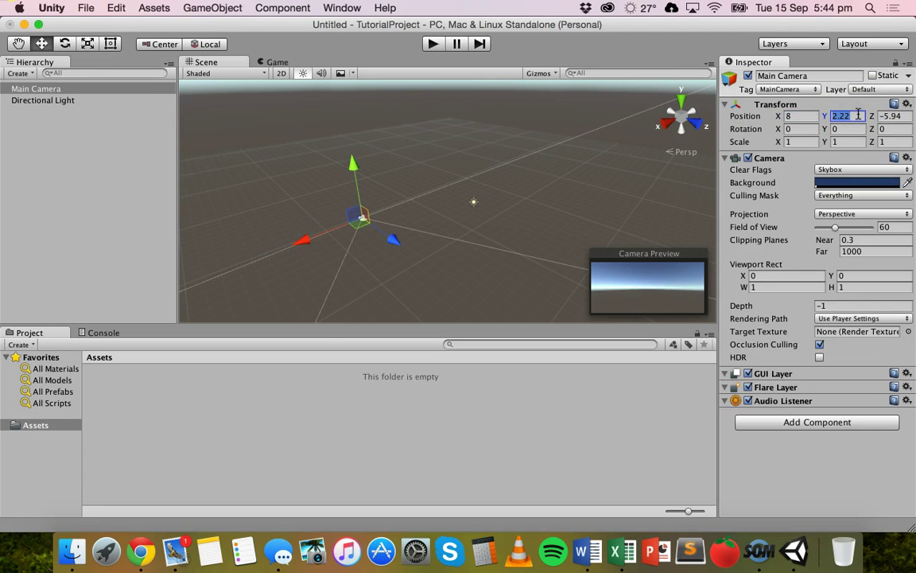
pyautogui.write('4')
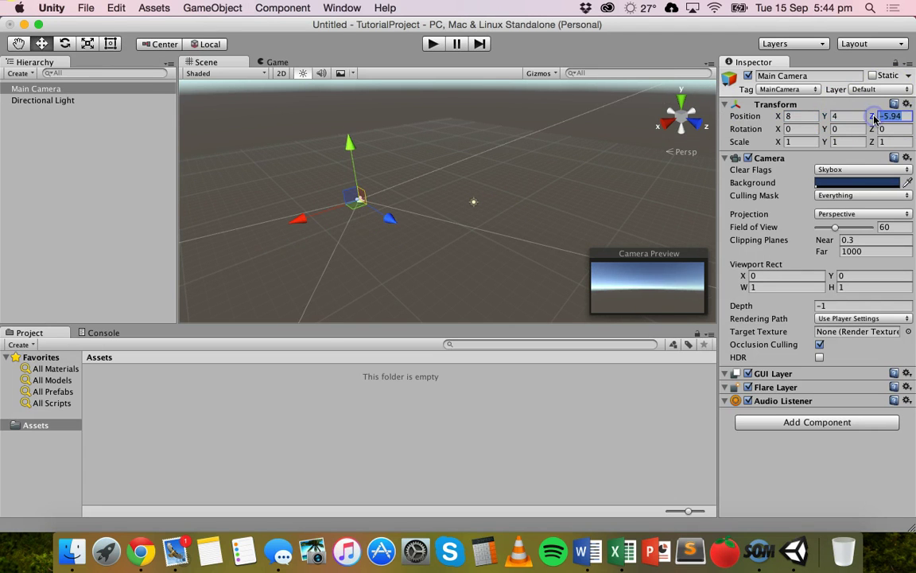
pyautogui.write('-20')
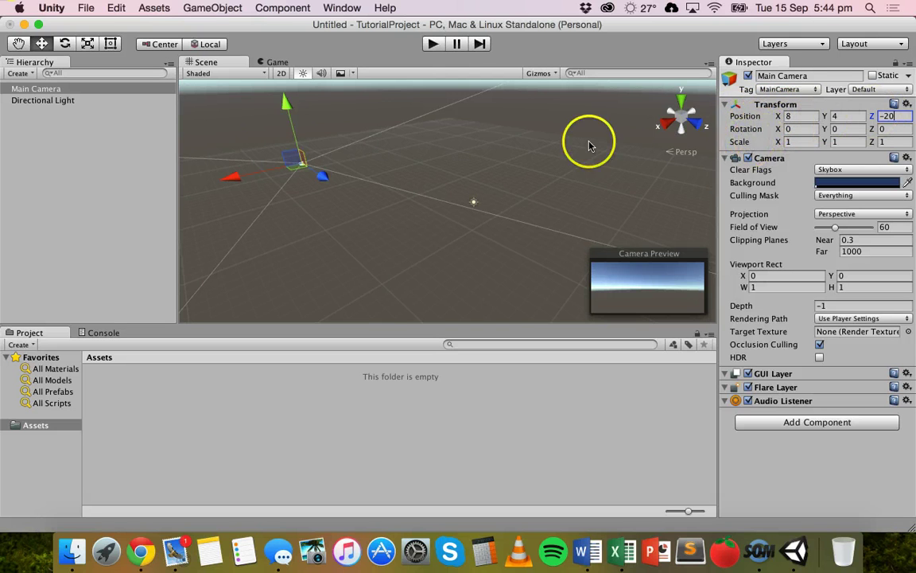
# Turn the Main Camera with the Rotate tool, panning the view to keep it centred
pyautogui.click(67, 45)
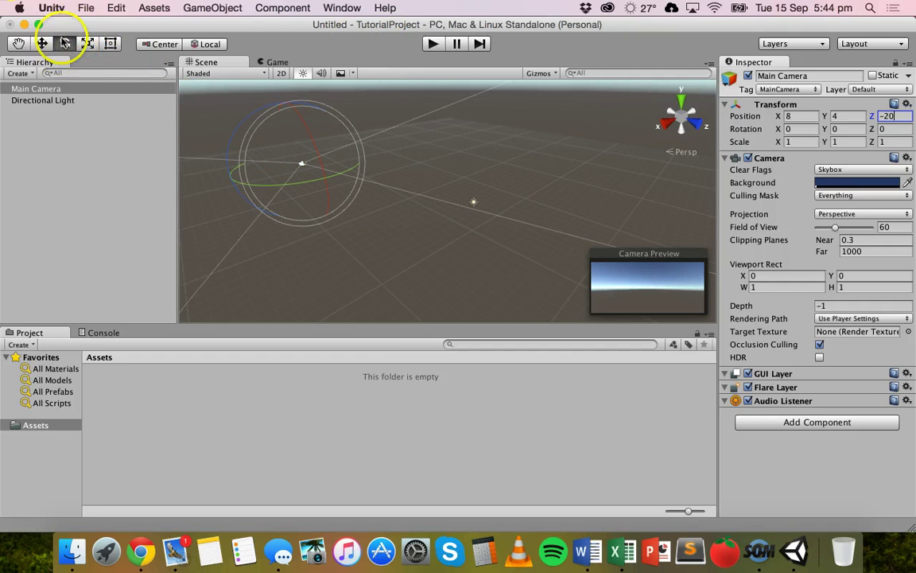
pyautogui.moveTo(260, 185)
pyautogui.mouseDown()
pyautogui.moveTo(276, 187)
pyautogui.moveTo(245, 186)
pyautogui.moveTo(319, 188)
pyautogui.moveTo(311, 179)
pyautogui.moveTo(333, 176)
pyautogui.moveTo(259, 157)
pyautogui.moveTo(307, 159)
pyautogui.moveTo(244, 165)
pyautogui.moveTo(307, 166)
pyautogui.moveTo(309, 180)
pyautogui.moveTo(252, 178)
pyautogui.mouseUp()
pyautogui.middleClick(254, 178)
pyautogui.moveTo(255, 178)
pyautogui.mouseDown(button='middle')
pyautogui.moveTo(301, 184)
pyautogui.moveTo(379, 225)
pyautogui.moveTo(402, 229)
pyautogui.moveTo(428, 215)
pyautogui.mouseUp(button='middle')
pyautogui.scroll(3, 430, 212)
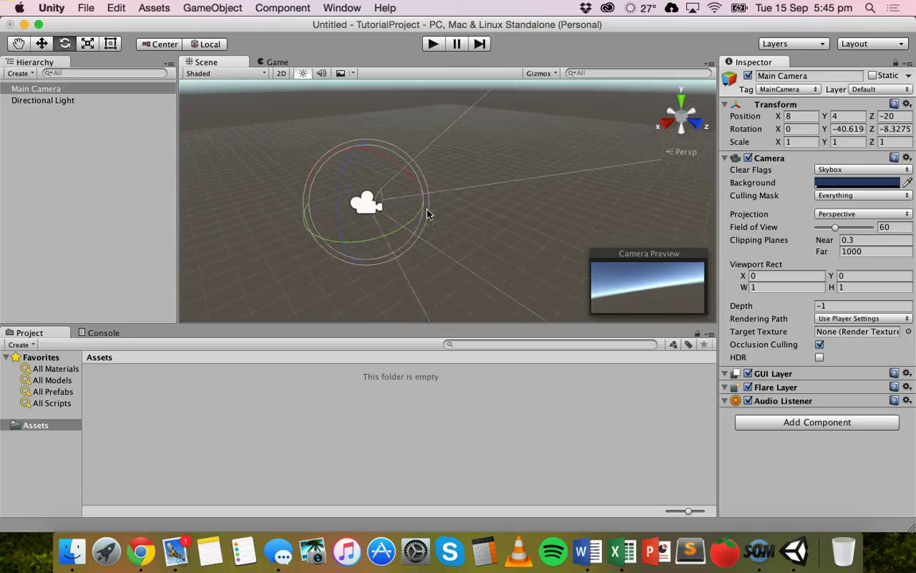
pyautogui.scroll(2, 430, 212)
pyautogui.scroll(-3, 430, 212)
pyautogui.moveTo(331, 219); pyautogui.dragTo(409, 211, button='middle')
pyautogui.moveTo(402, 233)
pyautogui.mouseDown()
pyautogui.moveTo(430, 214)
pyautogui.moveTo(374, 237)
pyautogui.moveTo(425, 200)
pyautogui.moveTo(370, 231)
pyautogui.moveTo(425, 199)
pyautogui.moveTo(413, 210)
pyautogui.mouseUp()
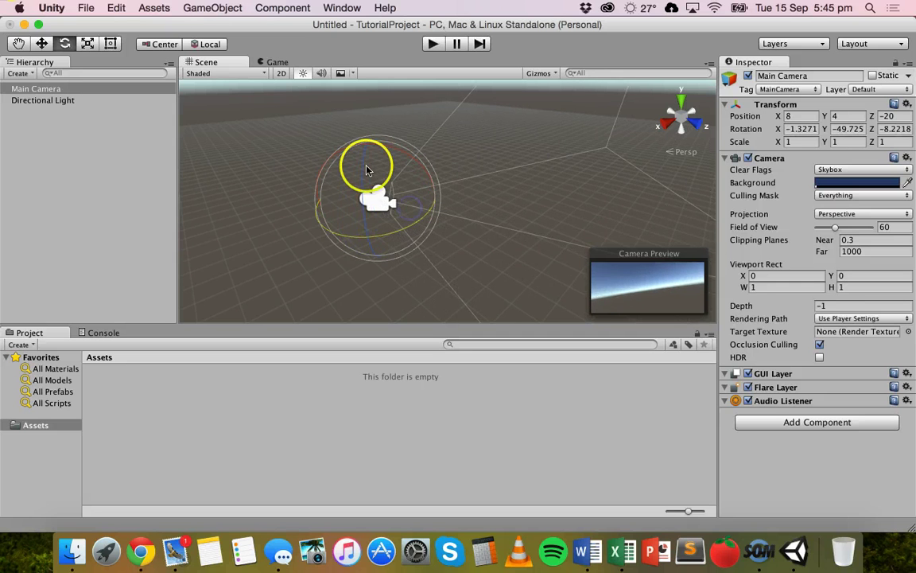
pyautogui.moveTo(365, 167)
pyautogui.mouseDown()
pyautogui.moveTo(370, 193)
pyautogui.moveTo(360, 144)
pyautogui.moveTo(359, 194)
pyautogui.moveTo(350, 147)
pyautogui.moveTo(343, 168)
pyautogui.mouseUp()
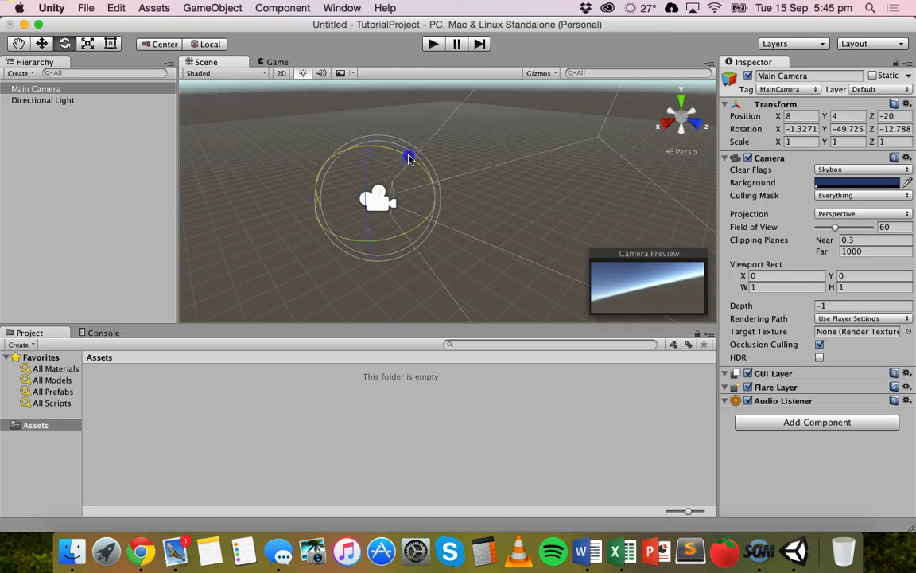
pyautogui.moveTo(414, 163)
pyautogui.mouseDown()
pyautogui.moveTo(393, 150)
pyautogui.moveTo(430, 169)
pyautogui.moveTo(354, 141)
pyautogui.moveTo(408, 170)
pyautogui.moveTo(358, 143)
pyautogui.moveTo(409, 158)
pyautogui.moveTo(374, 146)
pyautogui.moveTo(381, 165)
pyautogui.moveTo(364, 141)
pyautogui.moveTo(360, 151)
pyautogui.moveTo(334, 239)
pyautogui.moveTo(364, 293)
pyautogui.moveTo(343, 289)
pyautogui.moveTo(367, 217)
pyautogui.mouseUp()
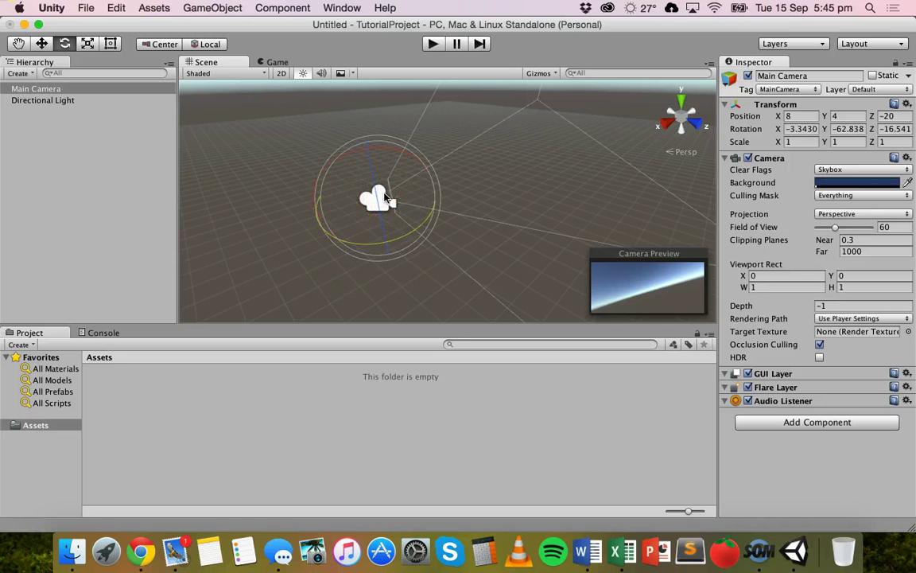
pyautogui.moveTo(385, 197); pyautogui.dragTo(405, 199, button='middle')
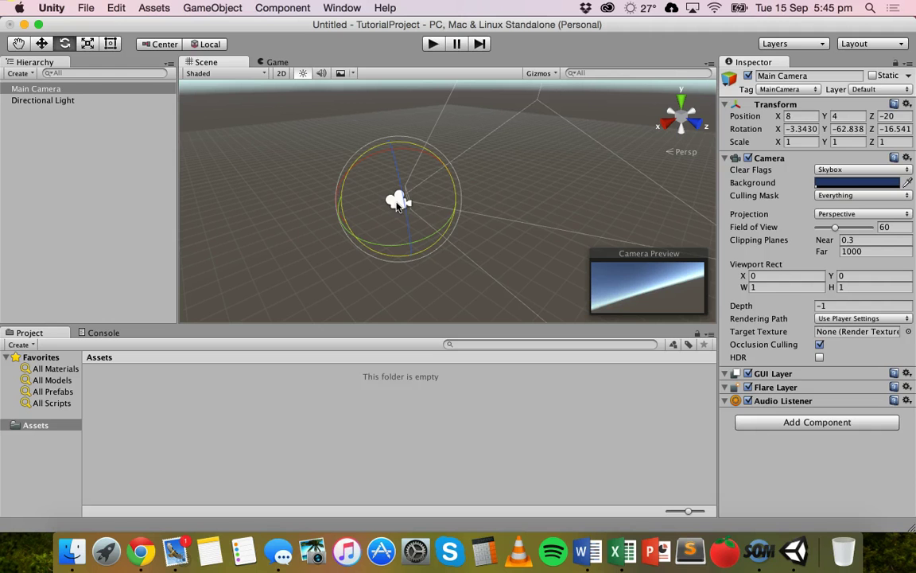
# Delete the Main Camera from the Hierarchy and bring up the 3D object list
pyautogui.click(52, 89)
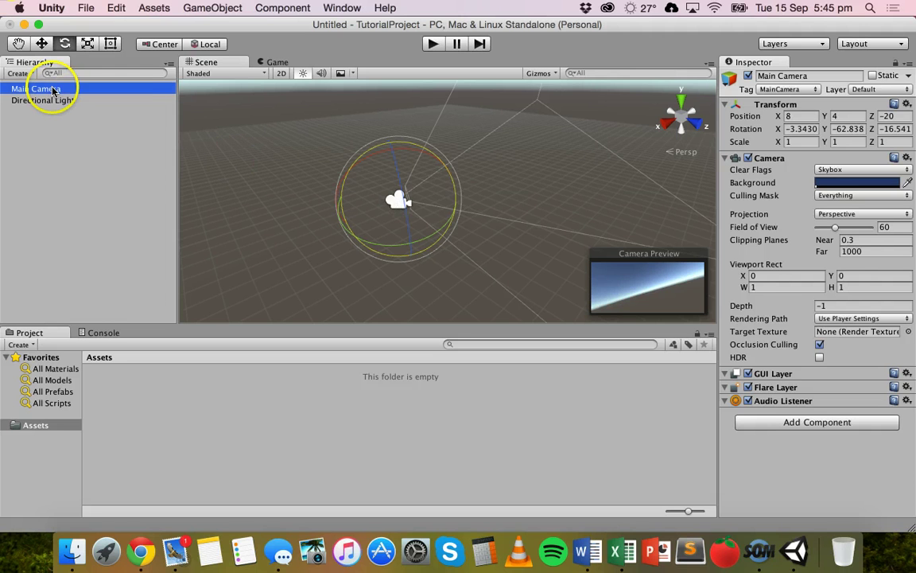
pyautogui.rightClick(52, 87)
pyautogui.click(83, 157)
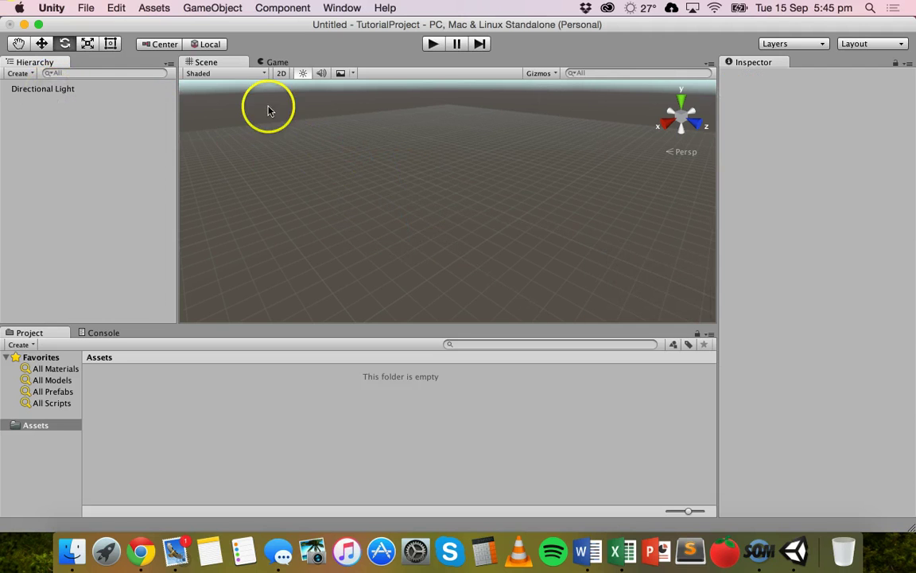
pyautogui.click(212, 8)
pyautogui.moveTo(214, 53)
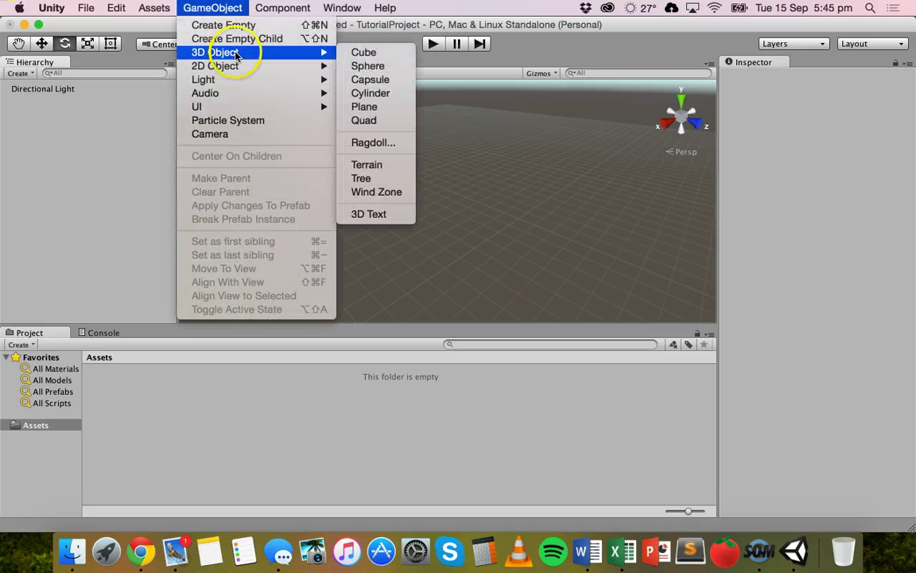
# Tilt the Cube with the rotation rings to about X 12.18, Y -35.70, Z -14.96
pyautogui.click(376, 53)
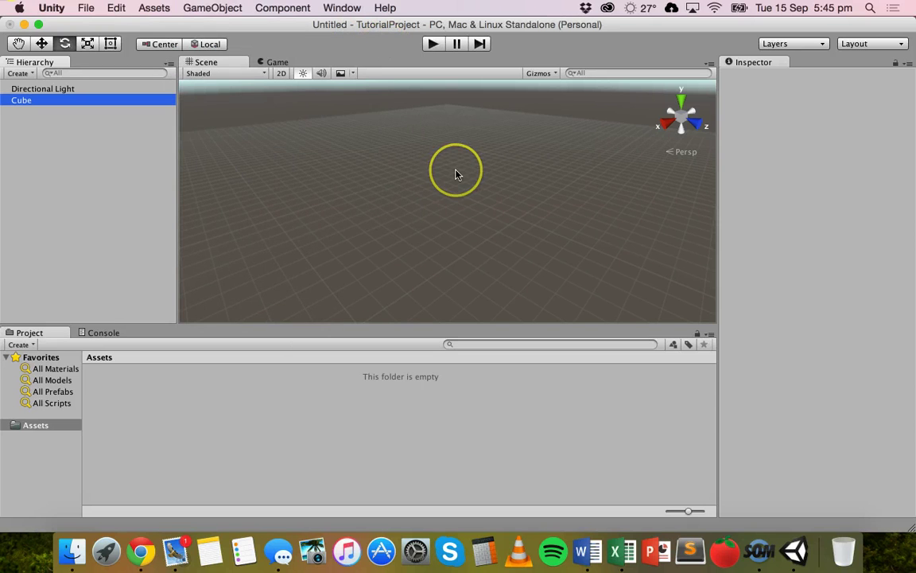
pyautogui.moveTo(456, 173)
pyautogui.mouseDown()
pyautogui.moveTo(416, 236)
pyautogui.moveTo(458, 227)
pyautogui.mouseUp()
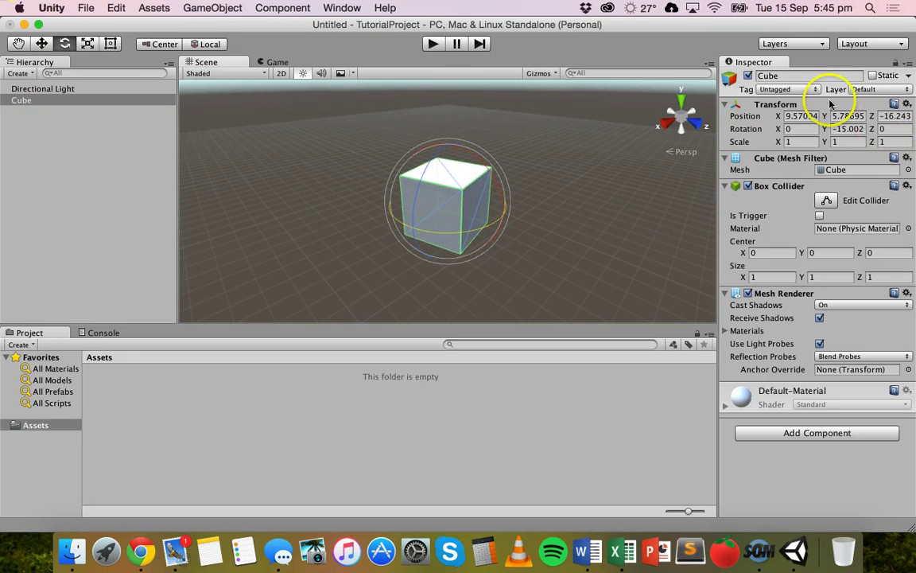
pyautogui.click(857, 130)
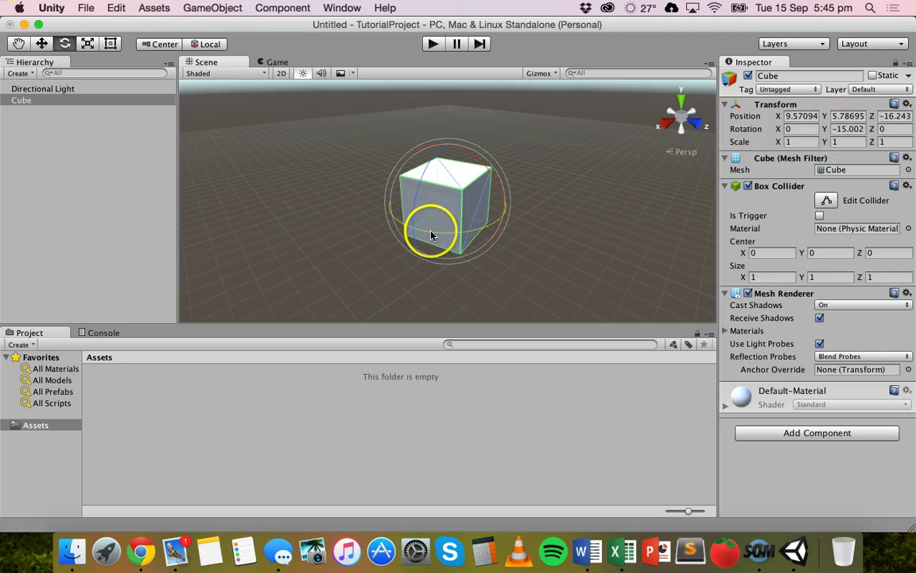
pyautogui.moveTo(430, 236)
pyautogui.mouseDown()
pyautogui.moveTo(487, 225)
pyautogui.moveTo(463, 231)
pyautogui.mouseUp()
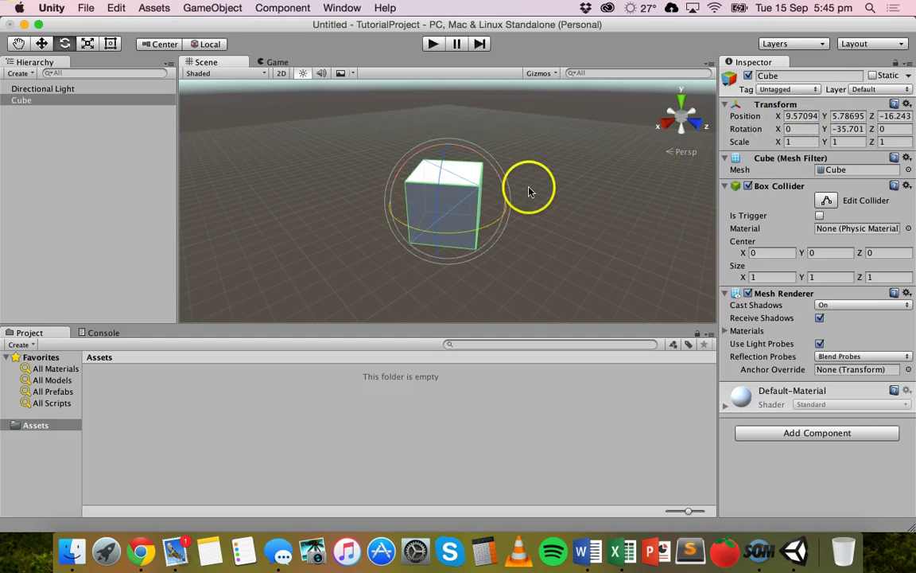
pyautogui.moveTo(499, 173)
pyautogui.mouseDown()
pyautogui.moveTo(491, 167)
pyautogui.moveTo(507, 180)
pyautogui.moveTo(484, 157)
pyautogui.moveTo(508, 180)
pyautogui.moveTo(452, 202)
pyautogui.moveTo(460, 172)
pyautogui.mouseUp()
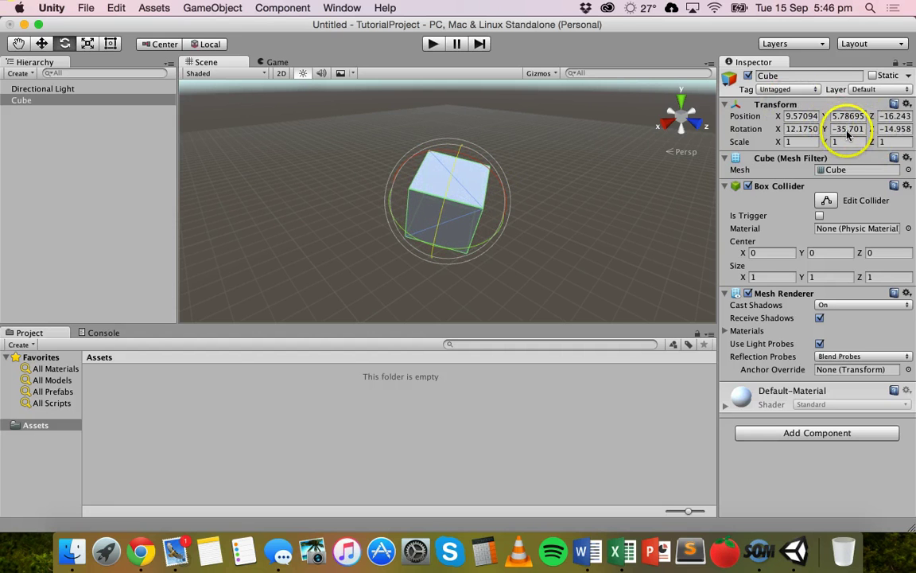
# Scale the Cube to X 1.44, Y 2.52, Z 1.49, stretching it tall along Y
pyautogui.click(88, 44)
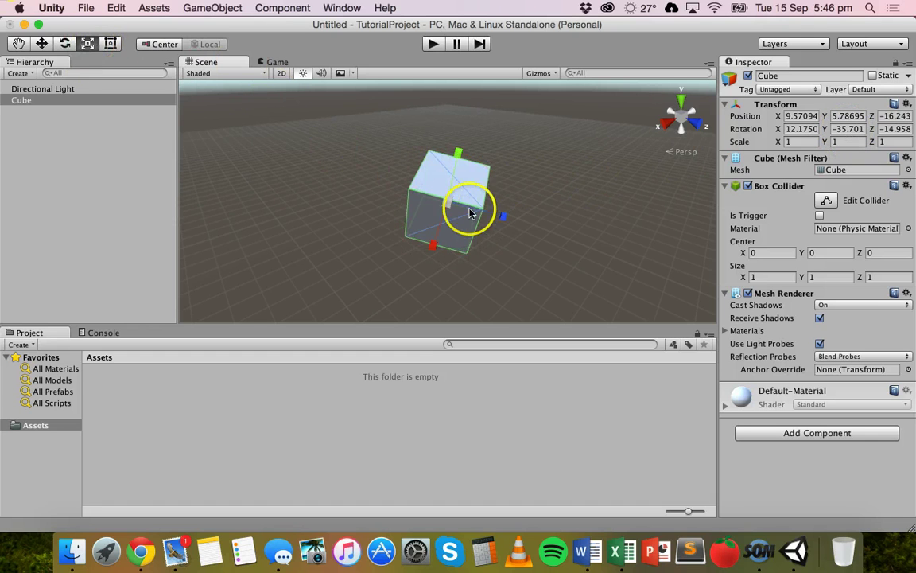
pyautogui.moveTo(451, 207)
pyautogui.mouseDown()
pyautogui.moveTo(482, 200)
pyautogui.moveTo(552, 231)
pyautogui.moveTo(439, 204)
pyautogui.moveTo(567, 242)
pyautogui.moveTo(455, 211)
pyautogui.moveTo(495, 212)
pyautogui.moveTo(509, 222)
pyautogui.moveTo(478, 213)
pyautogui.moveTo(606, 267)
pyautogui.moveTo(438, 200)
pyautogui.moveTo(602, 268)
pyautogui.moveTo(452, 203)
pyautogui.moveTo(648, 301)
pyautogui.moveTo(442, 223)
pyautogui.moveTo(448, 201)
pyautogui.moveTo(484, 212)
pyautogui.moveTo(443, 195)
pyautogui.moveTo(638, 252)
pyautogui.moveTo(510, 225)
pyautogui.moveTo(650, 264)
pyautogui.moveTo(538, 236)
pyautogui.mouseUp()
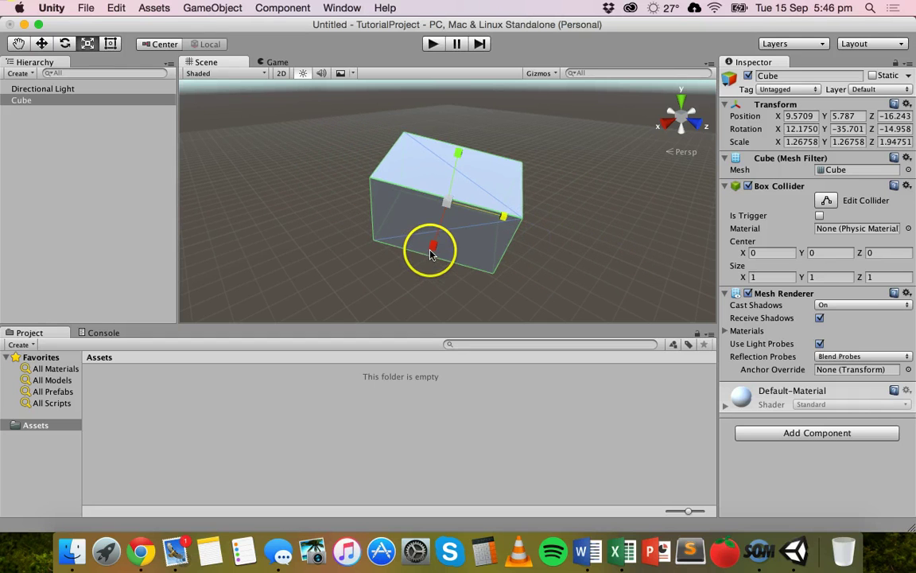
pyautogui.moveTo(431, 246)
pyautogui.mouseDown()
pyautogui.moveTo(430, 286)
pyautogui.moveTo(436, 241)
pyautogui.mouseUp()
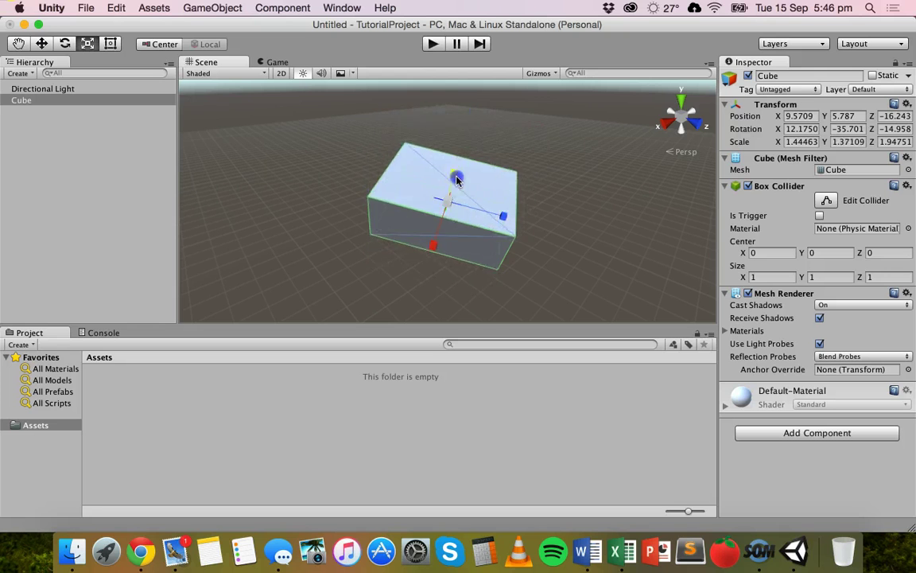
pyautogui.moveTo(457, 158); pyautogui.dragTo(469, 118)
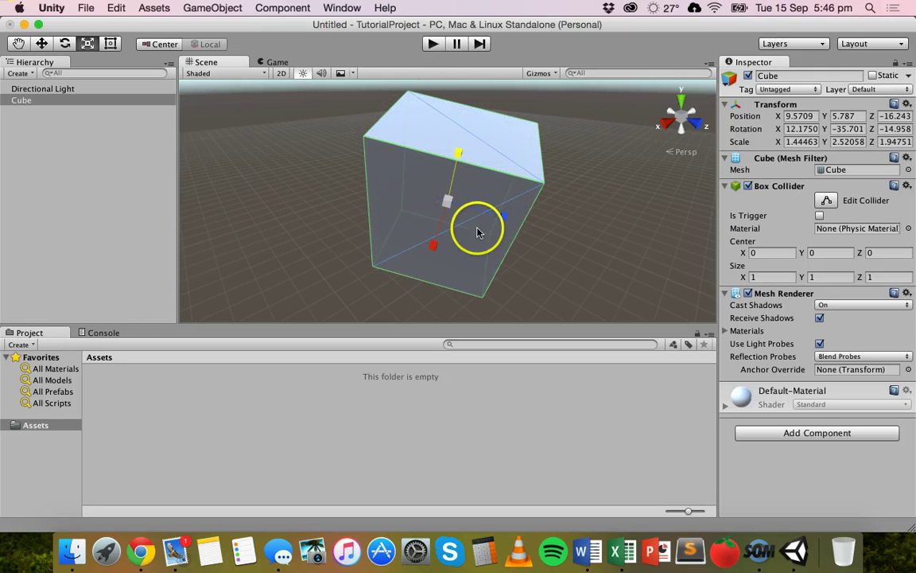
pyautogui.moveTo(502, 211)
pyautogui.mouseDown()
pyautogui.moveTo(585, 218)
pyautogui.moveTo(501, 211)
pyautogui.mouseUp()
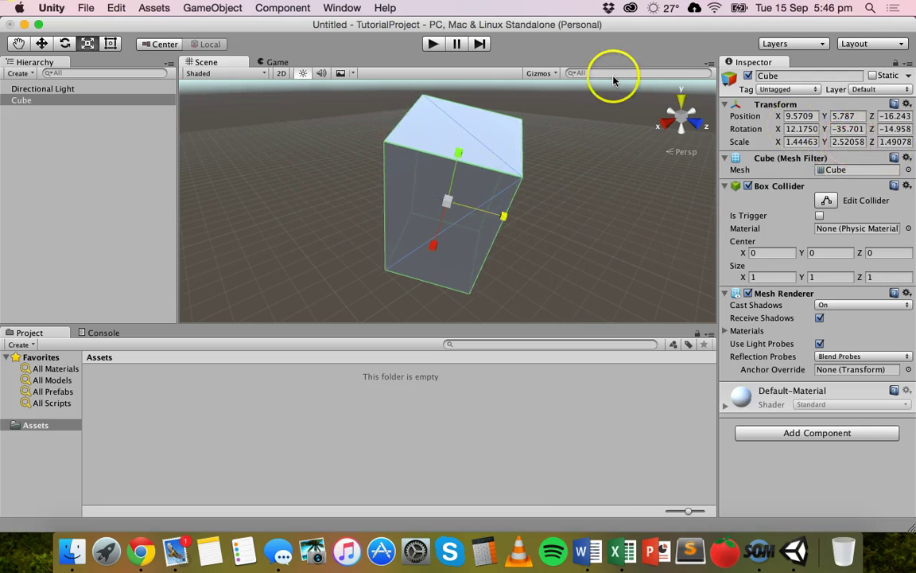
# Switch to the Hand tool and pan the Scene view so the box looks farther away
pyautogui.click(18, 43)
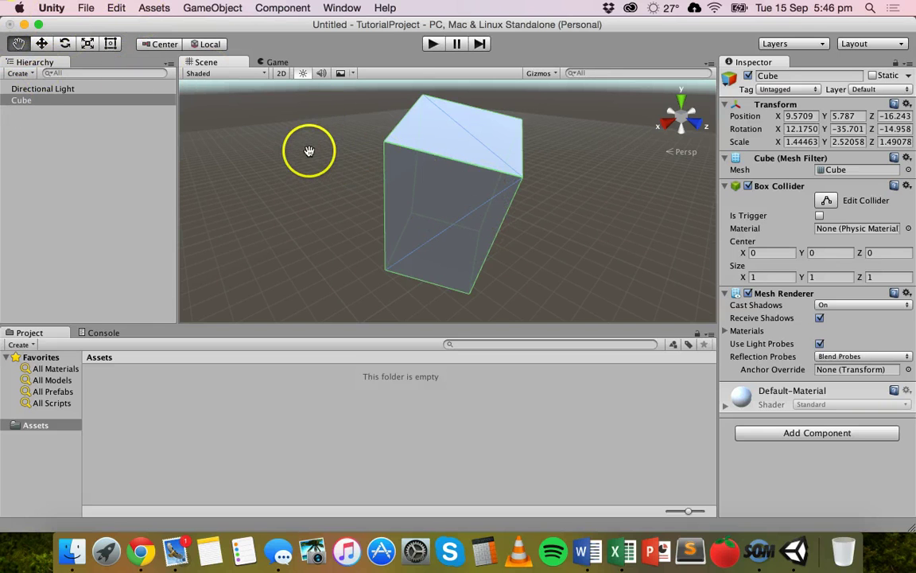
pyautogui.moveTo(435, 166); pyautogui.dragTo(436, 165)
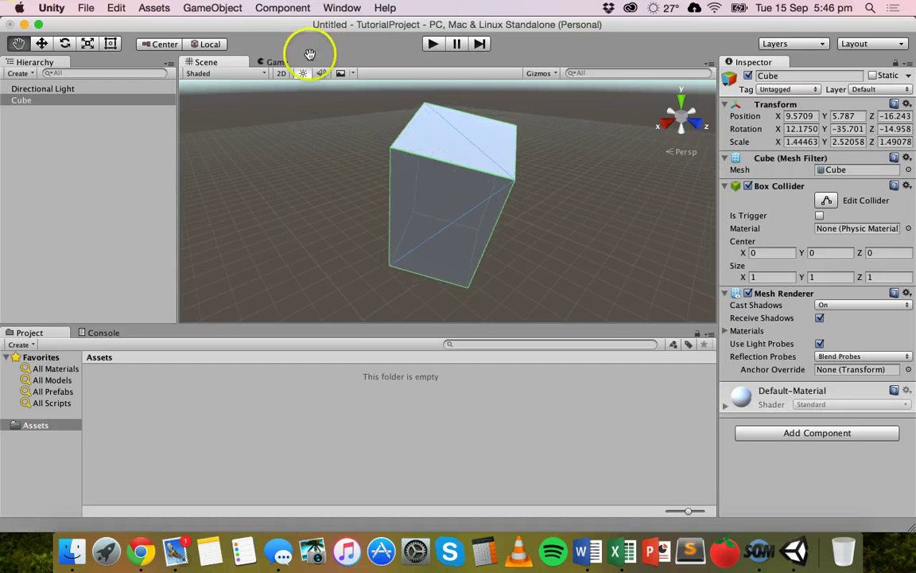
pyautogui.click(212, 8)
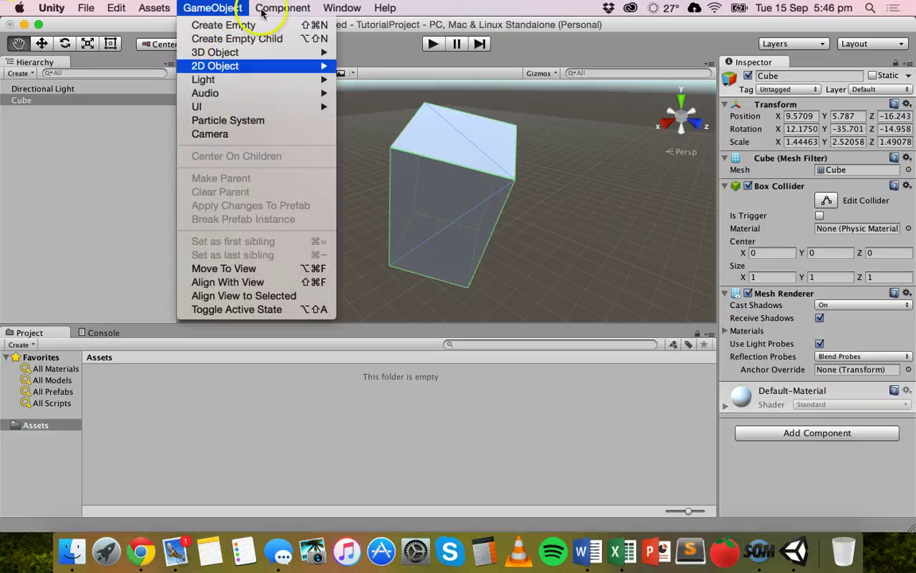
pyautogui.click(212, 8)
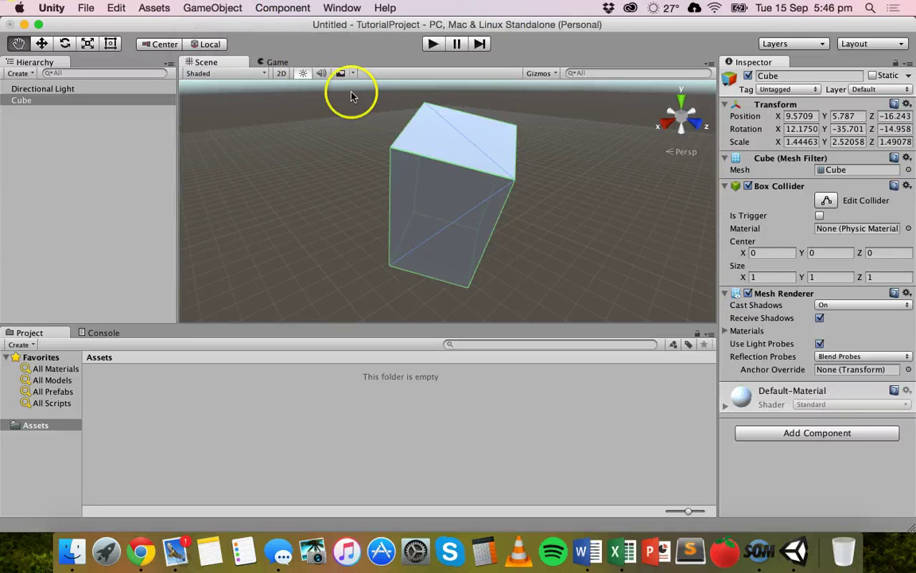
pyautogui.moveTo(517, 163); pyautogui.dragTo(416, 232)
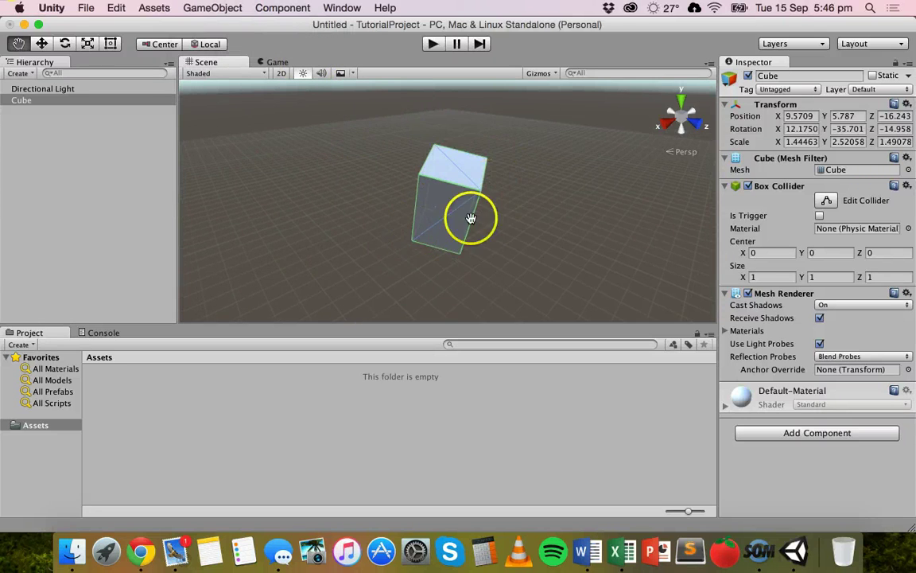
# Browse the GameObject 3D Object and Hierarchy Create menus without adding anything, then re-angle the view
pyautogui.click(213, 8)
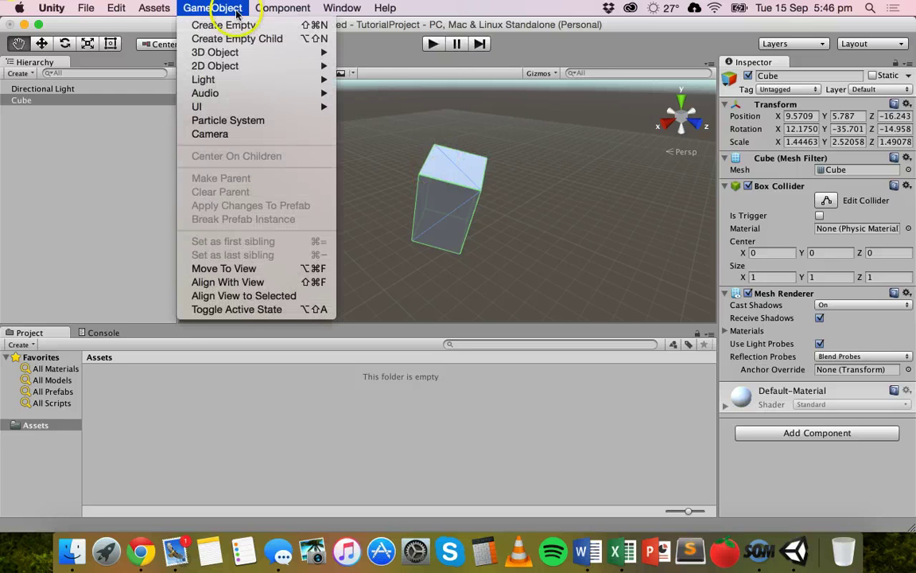
pyautogui.click(219, 53)
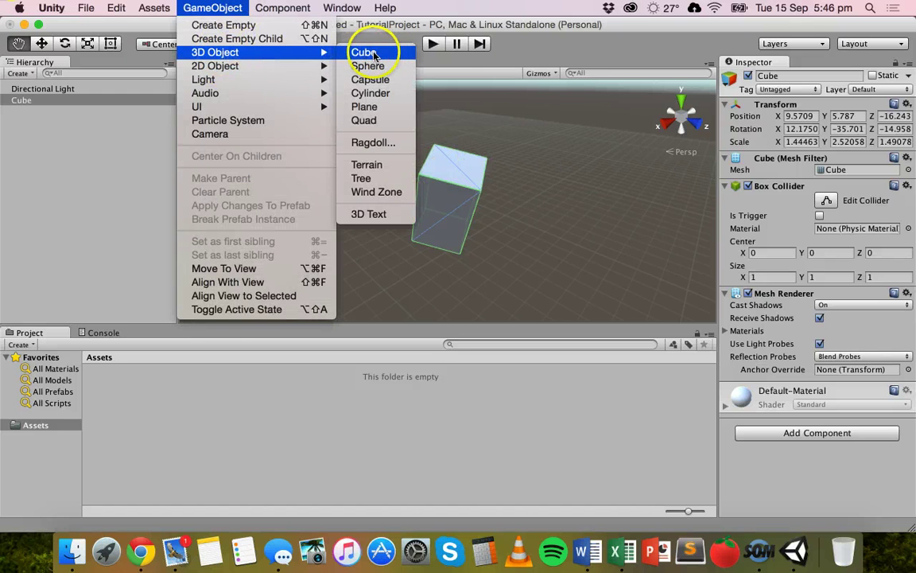
pyautogui.click(527, 126)
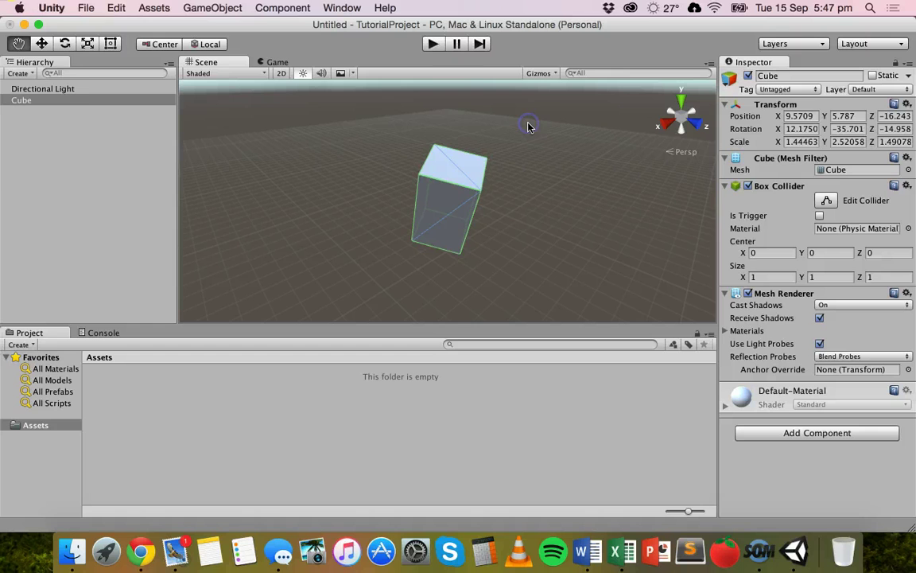
pyautogui.click(30, 76)
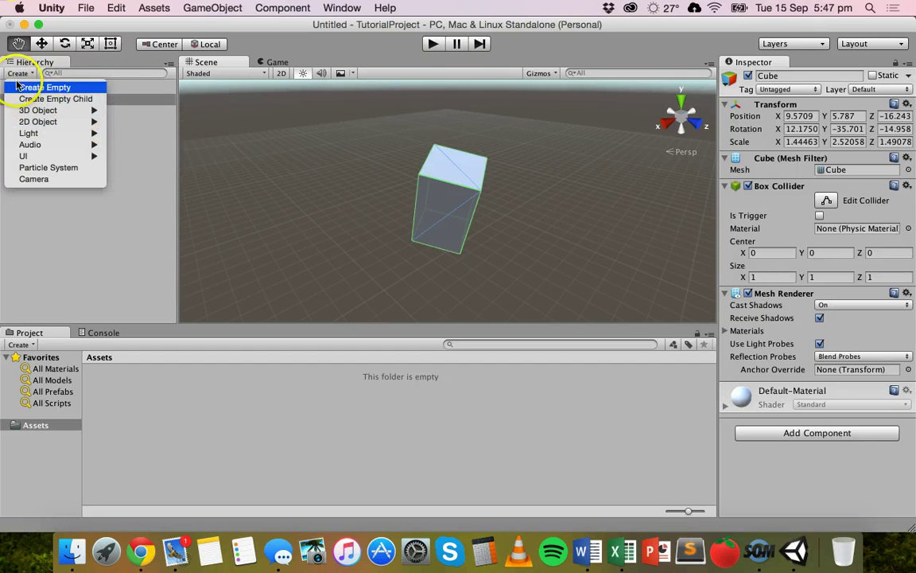
pyautogui.click(36, 43)
pyautogui.moveTo(467, 168)
pyautogui.mouseDown()
pyautogui.moveTo(395, 178)
pyautogui.moveTo(462, 204)
pyautogui.mouseUp()
# Scroll the Scene view in and out to try zoom levels around the tall box
pyautogui.scroll(3, 463, 205)
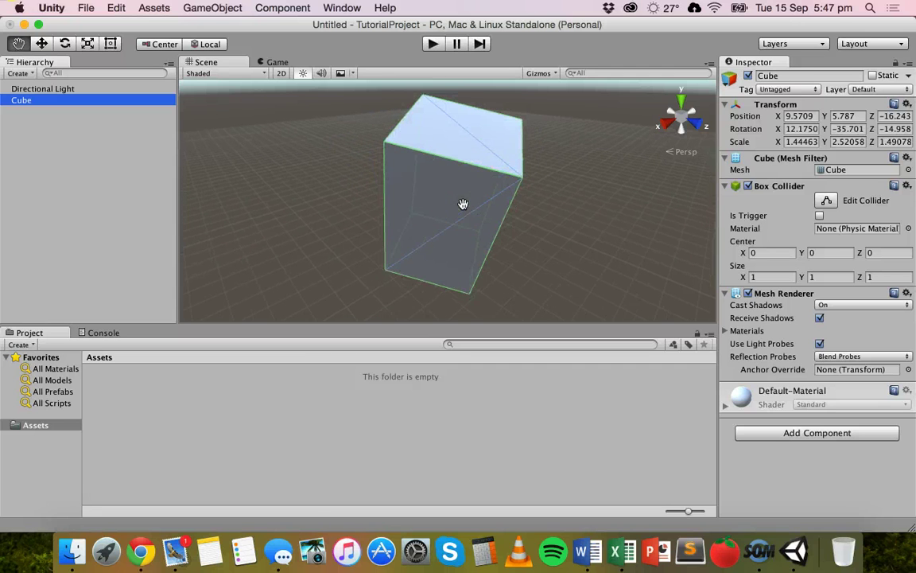
pyautogui.scroll(-3, 463, 204)
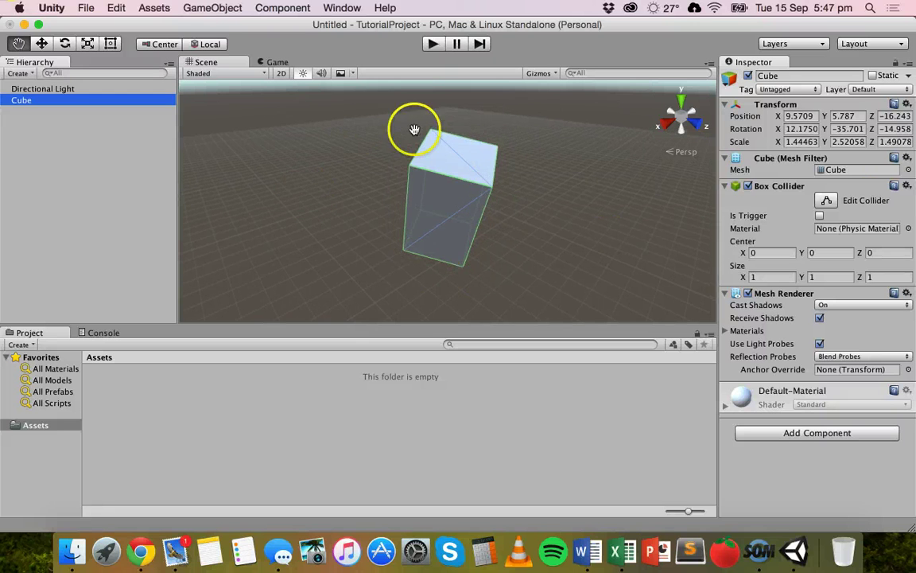
pyautogui.scroll(2, 501, 194)
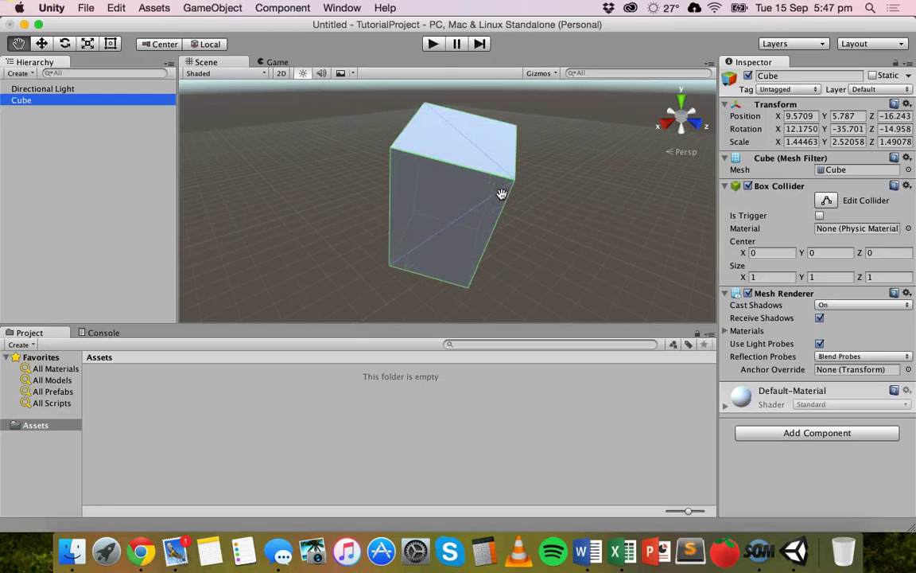
pyautogui.scroll(-1, 501, 194)
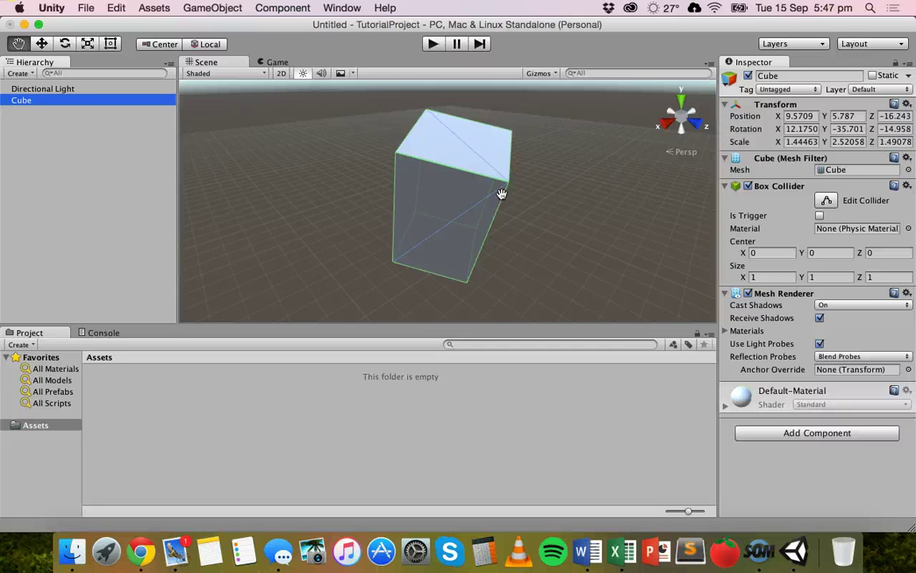
pyautogui.scroll(2, 501, 194)
pyautogui.scroll(1, 501, 194)
pyautogui.scroll(-1, 501, 194)
pyautogui.scroll(-1, 501, 194)
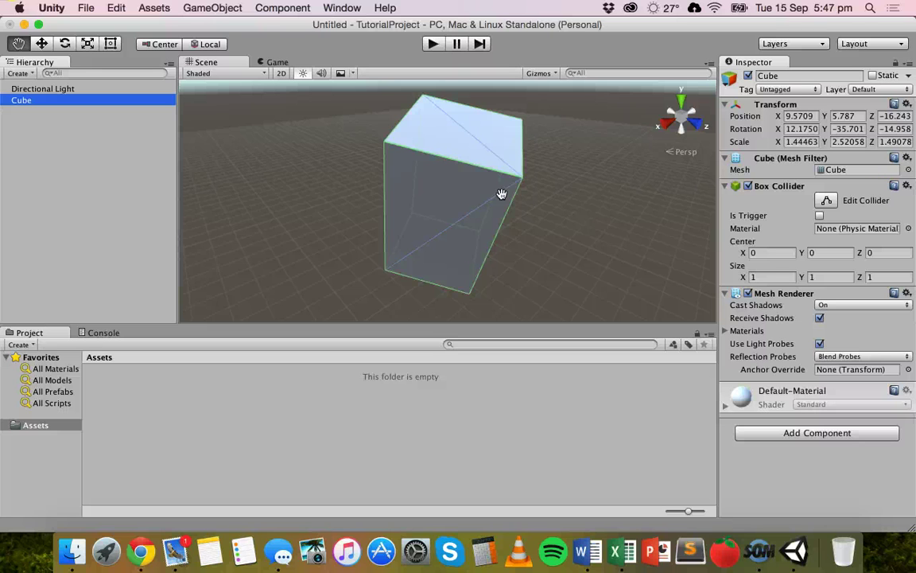
pyautogui.scroll(-3, 501, 194)
pyautogui.scroll(5, 501, 194)
pyautogui.scroll(-2, 501, 194)
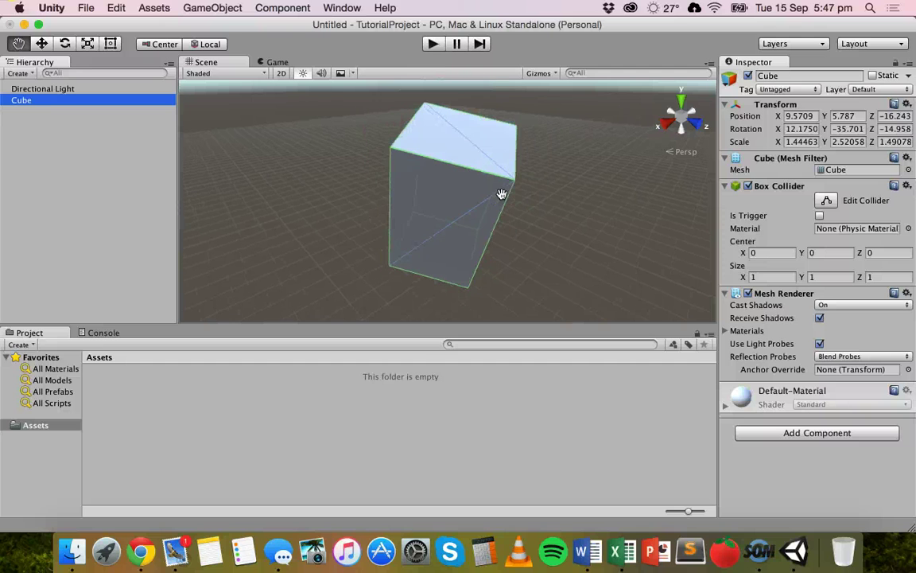
# Select the box and settle on a closer zoom so it fills more of the view
pyautogui.click(465, 211)
pyautogui.scroll(3, 465, 211)
pyautogui.scroll(-2, 463, 209)
pyautogui.scroll(1, 463, 208)
pyautogui.scroll(1, 463, 209)
pyautogui.scroll(1, 463, 209)
pyautogui.scroll(-2, 463, 209)
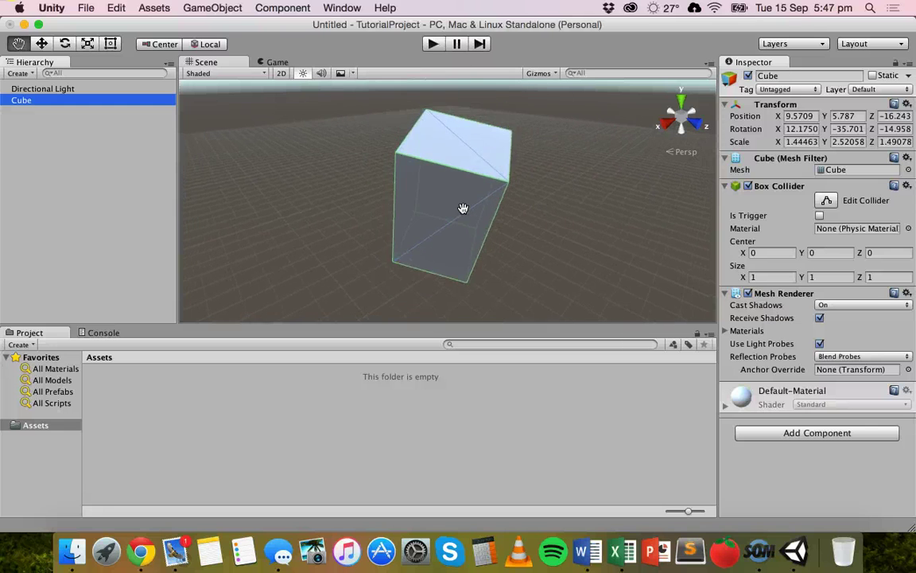
pyautogui.scroll(-1, 463, 208)
pyautogui.scroll(1, 463, 208)
pyautogui.scroll(-1, 463, 208)
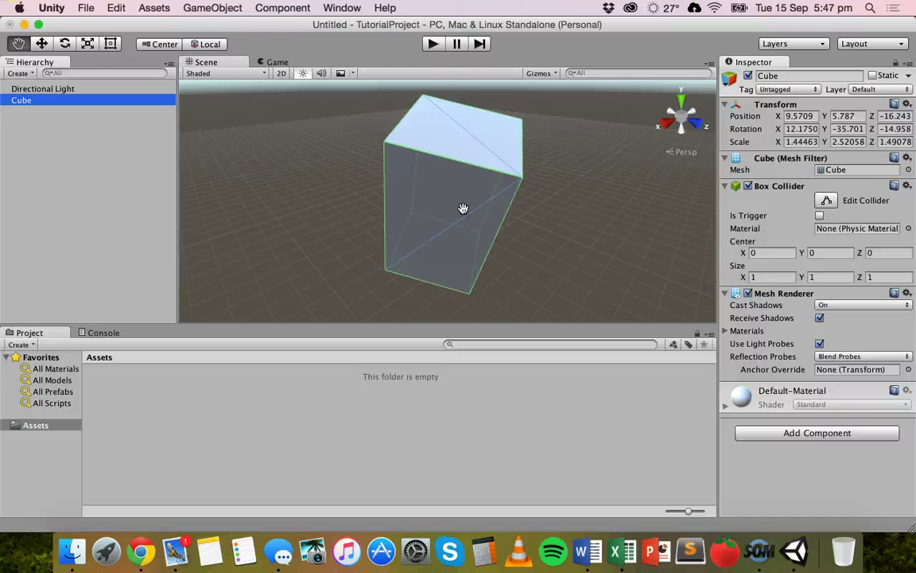
pyautogui.scroll(-1, 480, 210)
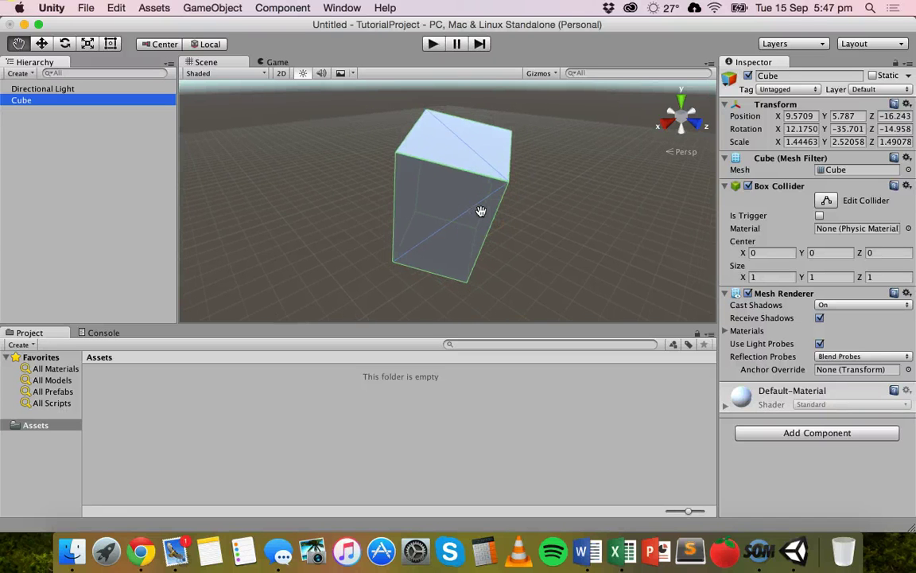
# Orbit, zoom and pan the Scene view to see the tall box side-on, level with the horizon
pyautogui.moveTo(393, 215)
pyautogui.keyDown('alt'); pyautogui.mouseDown()
pyautogui.moveTo(314, 224)
pyautogui.moveTo(399, 198)
pyautogui.moveTo(475, 223)
pyautogui.moveTo(465, 140)
pyautogui.moveTo(480, 249)
pyautogui.moveTo(533, 236)
pyautogui.moveTo(521, 288)
pyautogui.moveTo(440, 237)
pyautogui.moveTo(442, 244)
pyautogui.moveTo(491, 246)
pyautogui.moveTo(450, 236)
pyautogui.moveTo(446, 219)
pyautogui.moveTo(419, 213)
pyautogui.moveTo(419, 204)
pyautogui.moveTo(293, 180)
pyautogui.moveTo(264, 197)
pyautogui.moveTo(335, 198)
pyautogui.moveTo(344, 218)
pyautogui.moveTo(483, 227)
pyautogui.moveTo(517, 285)
pyautogui.moveTo(460, 223)
pyautogui.mouseUp(); pyautogui.keyUp('alt')
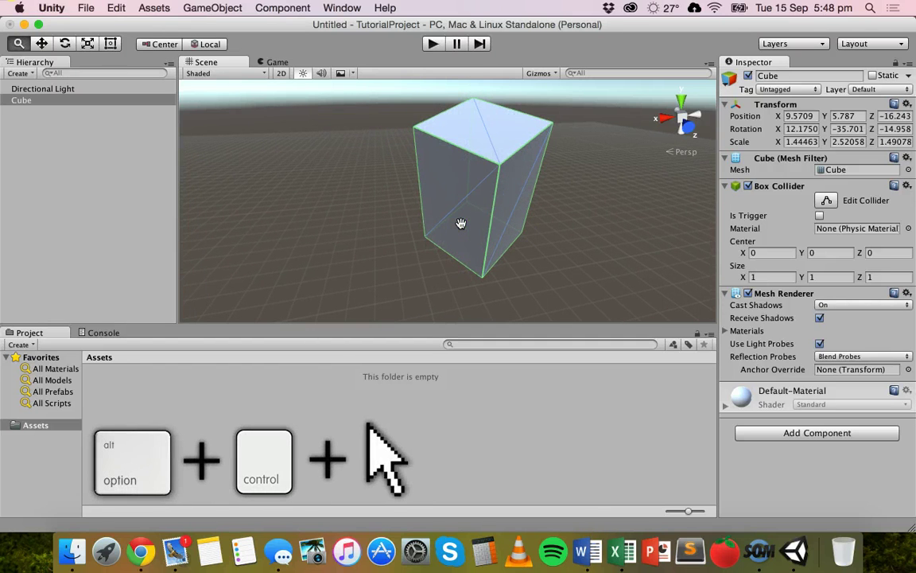
pyautogui.moveTo(460, 224)
pyautogui.keyDown('ctrl'); pyautogui.keyDown('alt'); pyautogui.mouseDown()
pyautogui.moveTo(475, 239)
pyautogui.moveTo(437, 249)
pyautogui.moveTo(453, 360)
pyautogui.moveTo(436, 221)
pyautogui.moveTo(445, 78)
pyautogui.moveTo(462, 323)
pyautogui.moveTo(465, 143)
pyautogui.moveTo(454, 76)
pyautogui.moveTo(443, 62)
pyautogui.moveTo(445, 136)
pyautogui.moveTo(409, 38)
pyautogui.moveTo(463, 82)
pyautogui.moveTo(460, 216)
pyautogui.mouseUp(); pyautogui.keyUp('alt'); pyautogui.keyUp('ctrl')
pyautogui.click(494, 220)
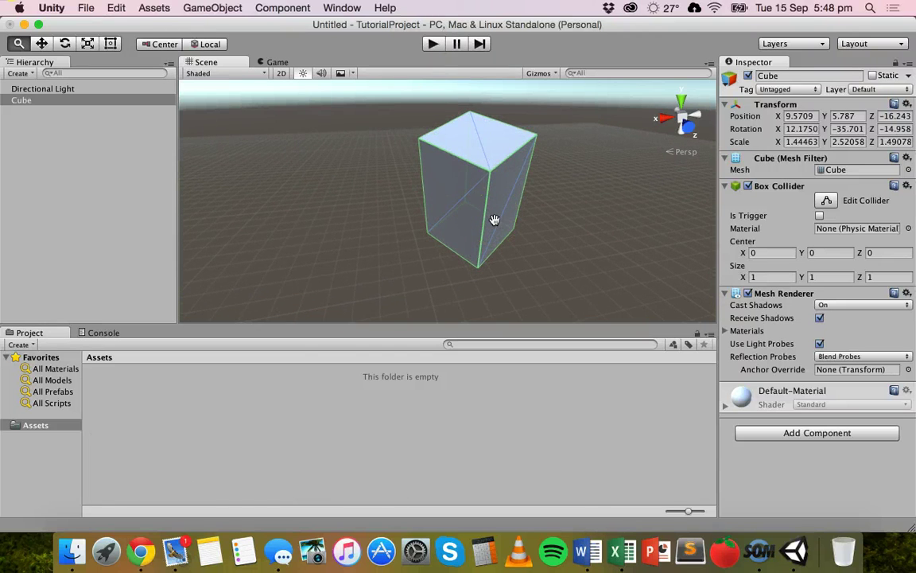
pyautogui.moveTo(525, 229)
pyautogui.keyDown('alt'); pyautogui.mouseDown()
pyautogui.moveTo(475, 215)
pyautogui.moveTo(608, 222)
pyautogui.moveTo(366, 219)
pyautogui.moveTo(419, 173)
pyautogui.mouseUp(); pyautogui.keyUp('alt')
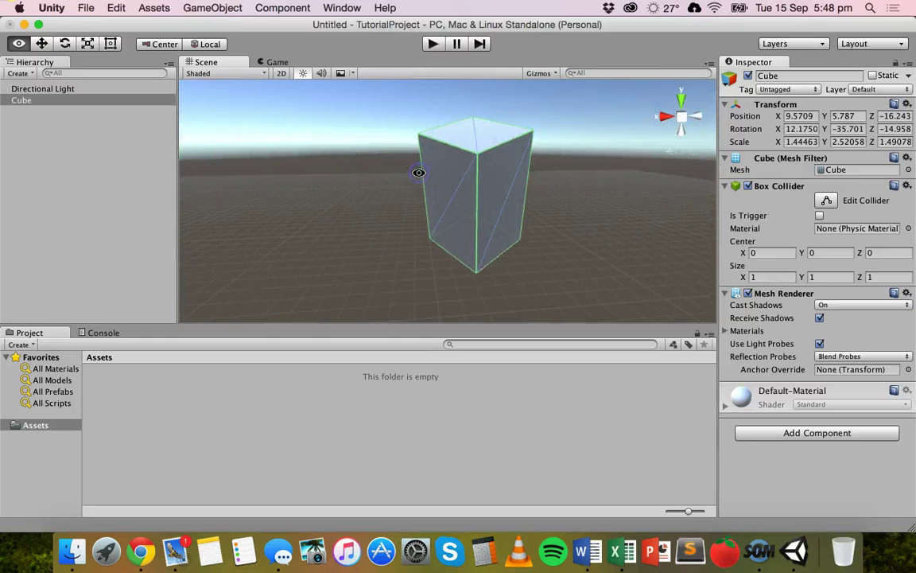
pyautogui.moveTo(344, 167)
pyautogui.mouseDown()
pyautogui.moveTo(470, 194)
pyautogui.moveTo(301, 188)
pyautogui.moveTo(399, 196)
pyautogui.mouseUp()
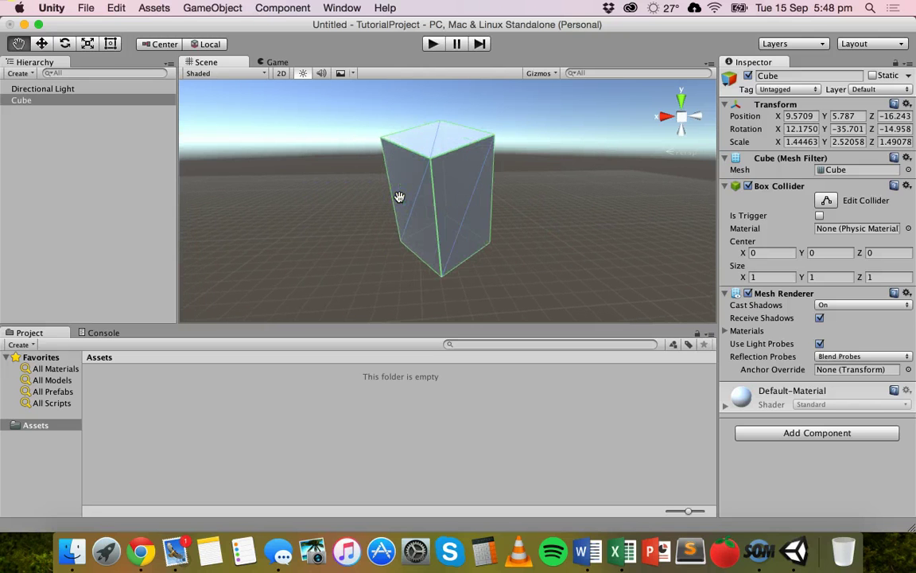
pyautogui.moveTo(361, 204)
pyautogui.keyDown('alt'); pyautogui.mouseDown(button='right')
pyautogui.moveTo(483, 237)
pyautogui.moveTo(512, 122)
pyautogui.moveTo(509, 313)
pyautogui.moveTo(489, 150)
pyautogui.moveTo(488, 193)
pyautogui.mouseUp(button='right'); pyautogui.keyUp('alt')
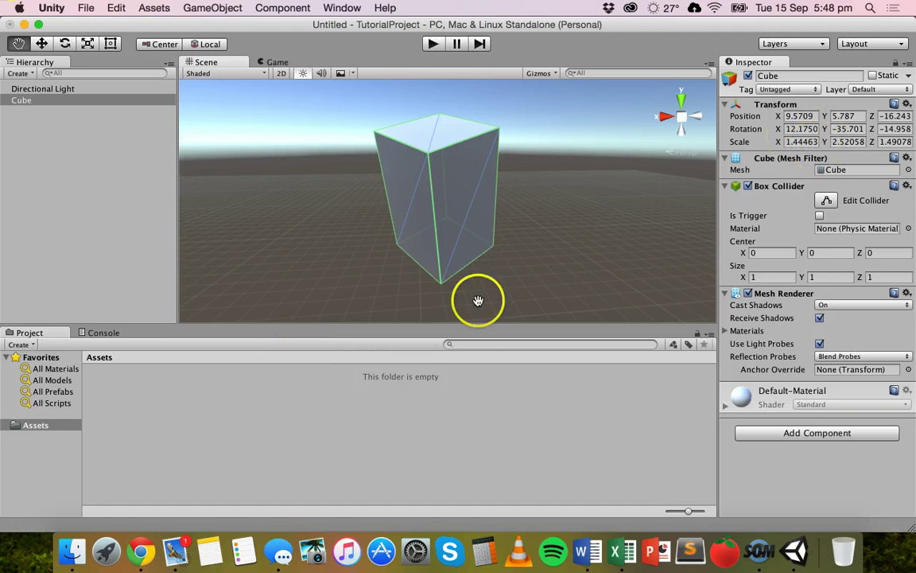
# Pan the Scene view with the Hand tool to centre the tall box, slightly farther away
pyautogui.click(302, 72)
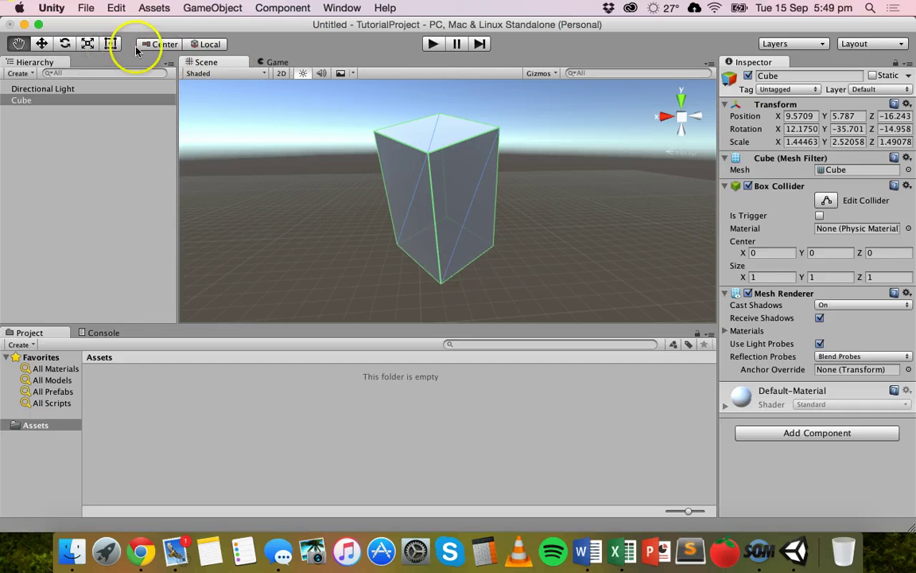
pyautogui.moveTo(361, 170); pyautogui.dragTo(436, 161)
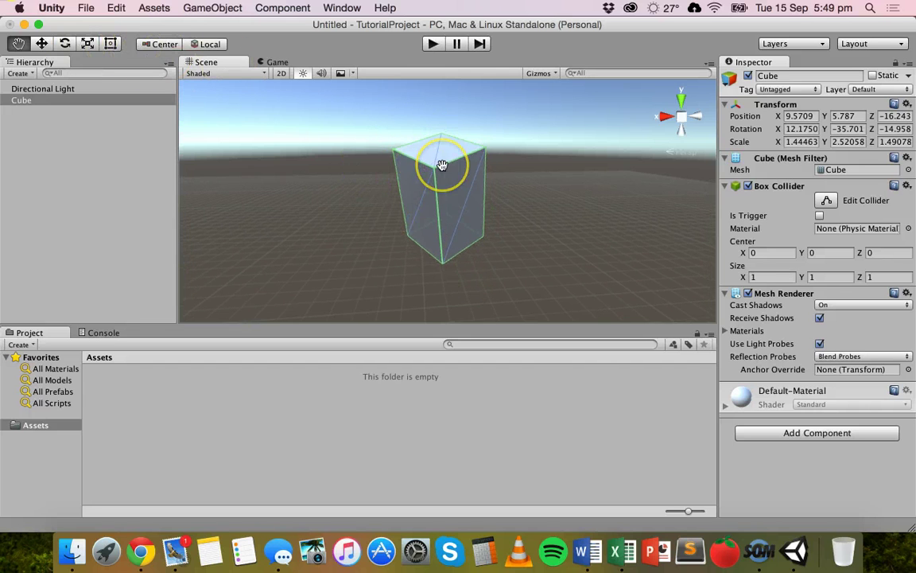